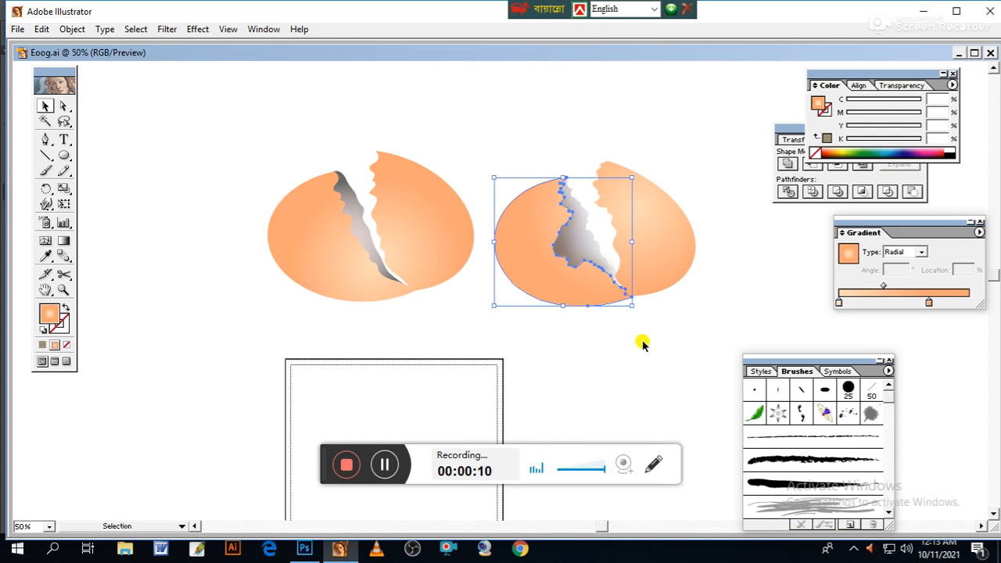
- Pull both cracked eggs apart into their separate shell halves and grey inner pieces
left_click(738, 304)
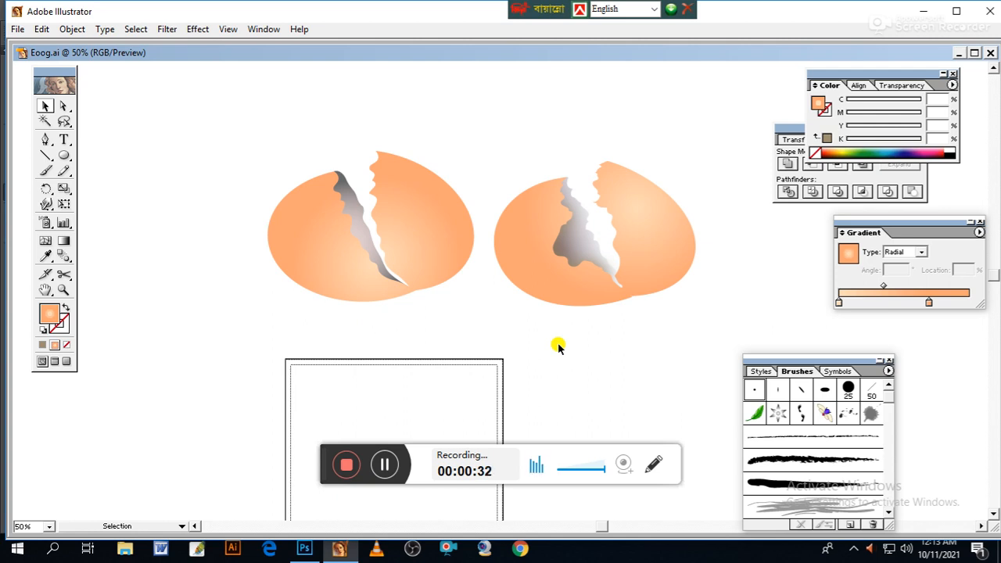
key("ctrl+plus")
left_click_drag(545, 326, 508, 346)
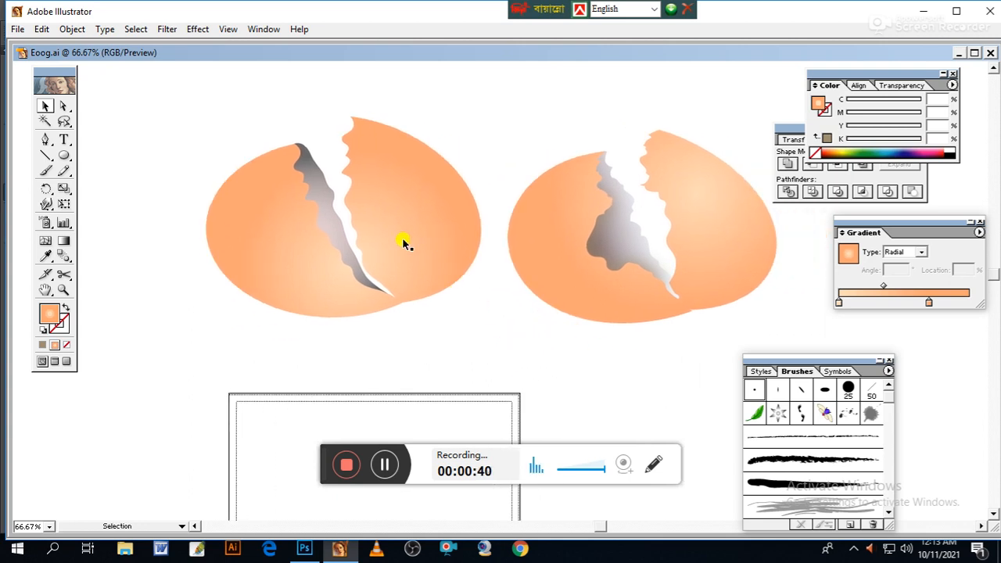
left_click_drag(397, 226, 432, 178)
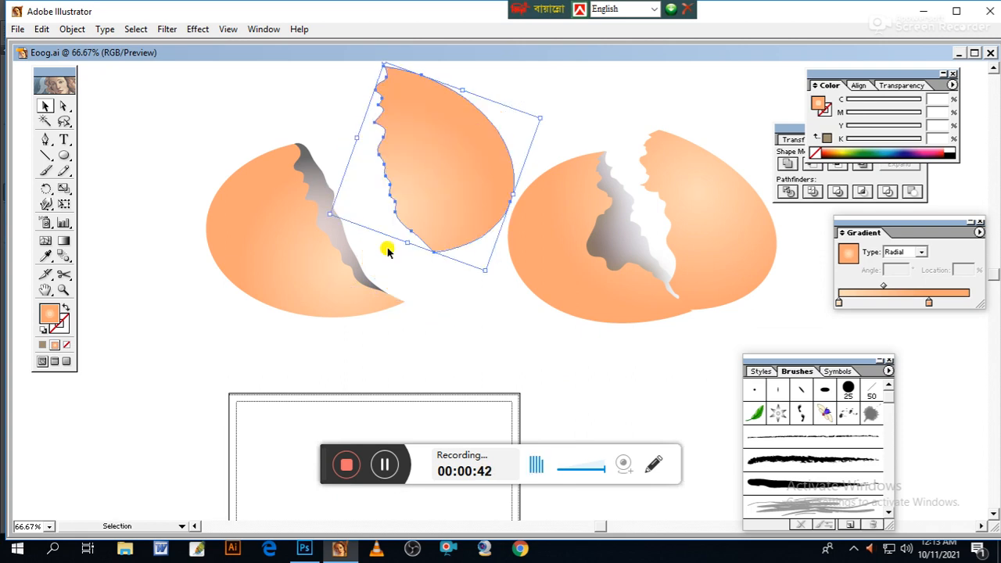
left_click_drag(270, 264, 241, 179)
left_click(204, 312)
left_click_drag(204, 312, 378, 327)
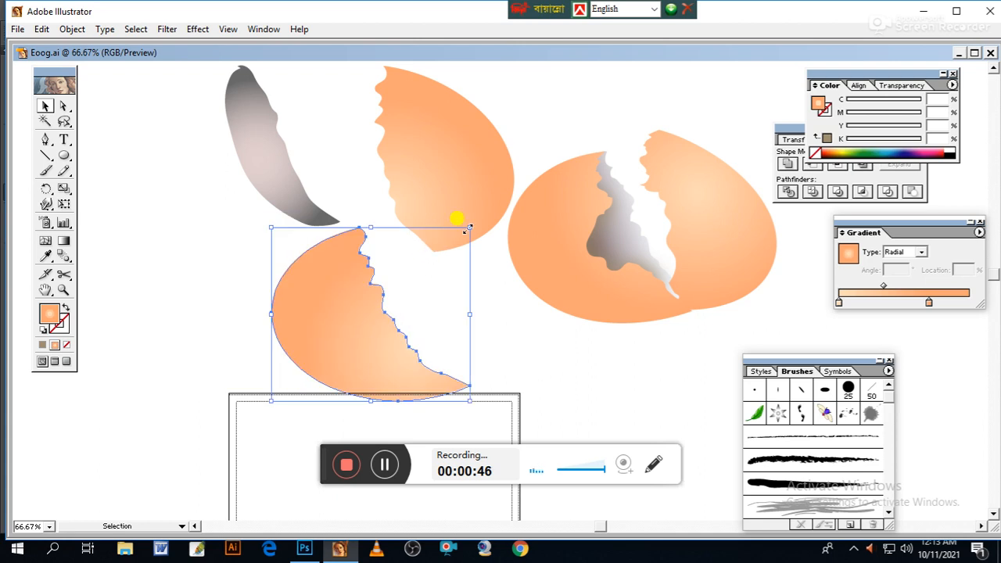
left_click_drag(569, 297, 546, 399)
left_click_drag(716, 249, 799, 299)
- Move the Color, Pathfinder, Gradient and Brushes palettes aside to clear the artwork area
left_click_drag(850, 73, 992, 93)
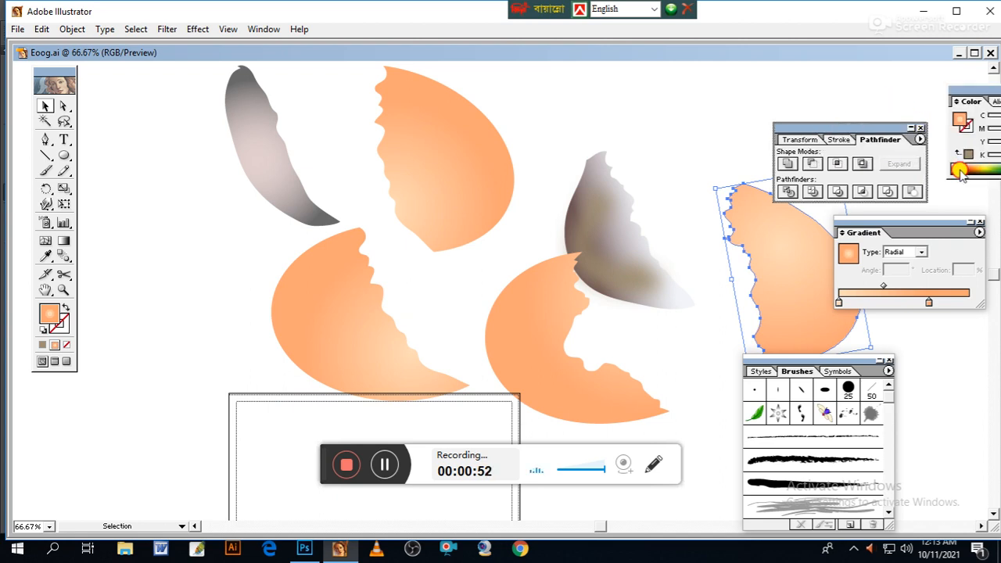
left_click_drag(807, 127, 972, 176)
left_click_drag(875, 225, 992, 303)
mouse_move(778, 365)
left_mouse_down()
mouse_move(954, 413)
mouse_move(970, 406)
left_mouse_up()
- Rearrange the second egg's parts with the inner piece and back shell half up high and the front half below them
left_click_drag(811, 323, 828, 227)
left_click_drag(615, 263, 710, 210)
left_click_drag(597, 296, 667, 250)
left_click_drag(565, 376, 610, 321)
- Line up the first egg's parts side by side: front shell half, grey inner piece, then back shell half
left_click_drag(351, 347, 175, 276)
left_click_drag(433, 196, 478, 179)
left_click_drag(264, 187, 354, 256)
left_click_drag(196, 305, 294, 307)
left_click_drag(565, 290, 548, 289)
left_click_drag(305, 266, 281, 294)
left_click(517, 205)
left_click_drag(496, 198, 481, 228)
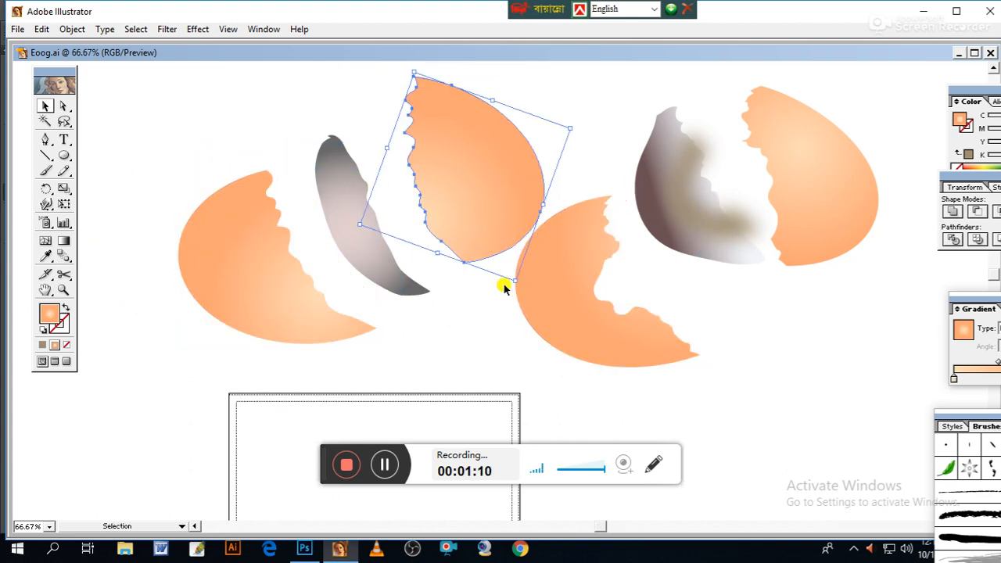
- Reassemble the first egg by placing the front shell half over the grey inner piece and fitting the back half against it
left_click_drag(262, 311, 316, 281)
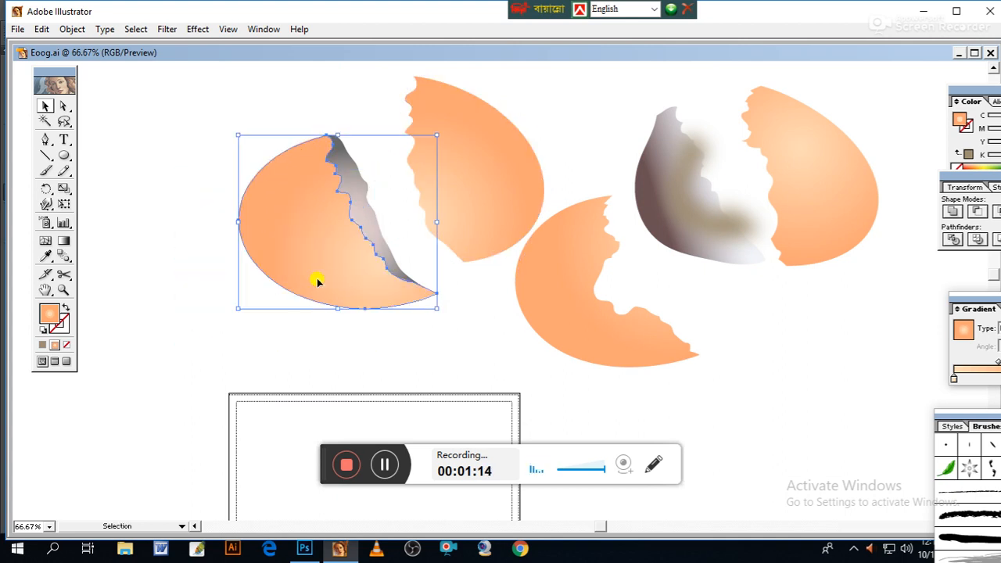
left_click_drag(483, 179, 459, 205)
left_click(498, 340)
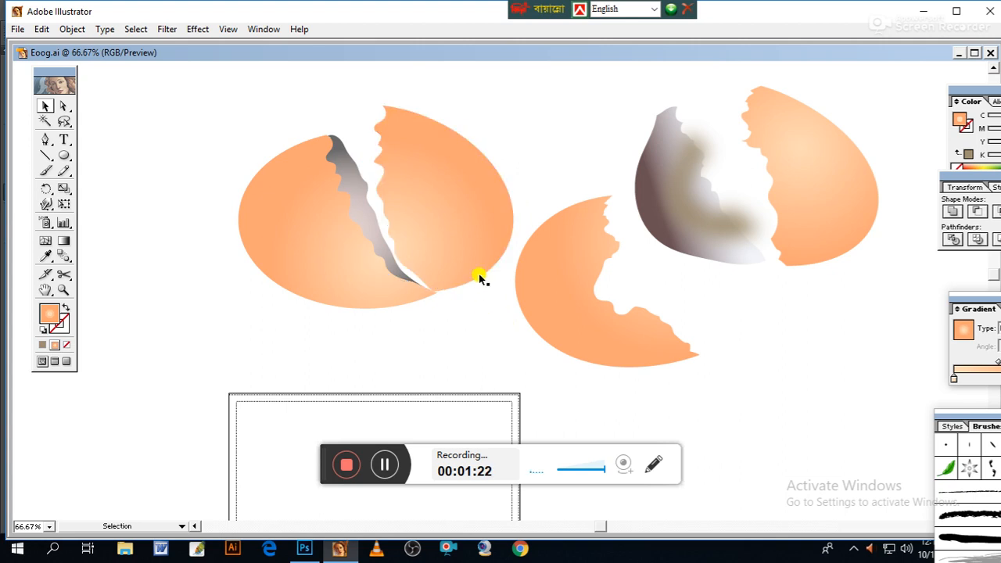
left_click(451, 251)
left_click_drag(449, 252, 446, 254)
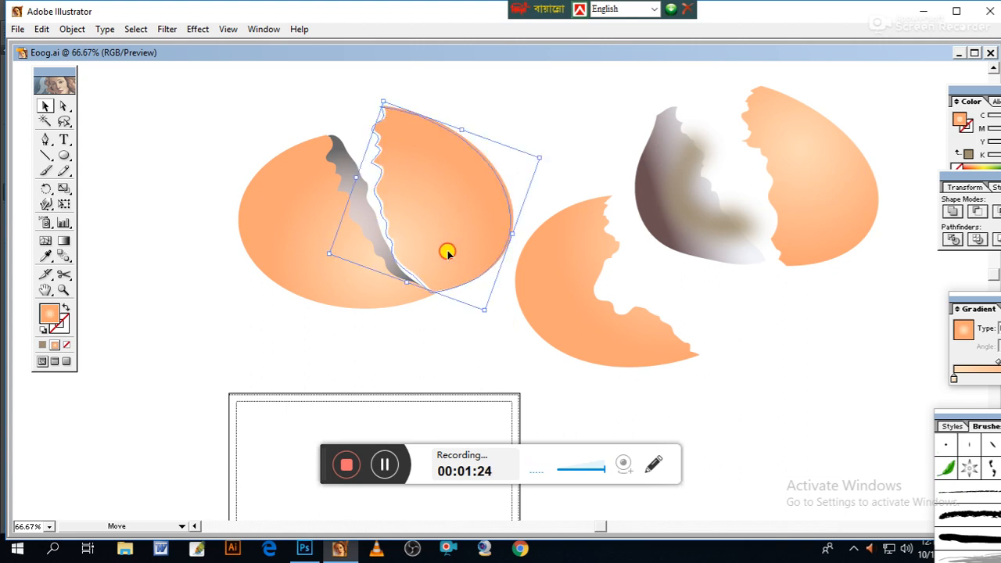
left_click(480, 336)
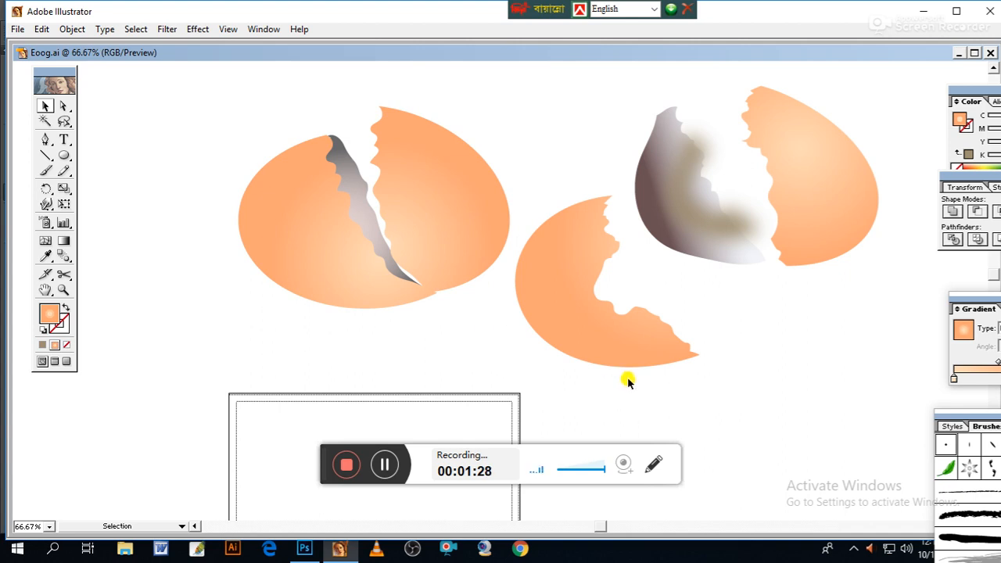
- Reassemble the second egg by placing its front shell half over the inner piece and closing up the back half
left_click_drag(603, 353, 665, 262)
left_click(723, 366)
left_click_drag(744, 225, 721, 234)
left_click(801, 326)
left_click_drag(806, 230, 783, 222)
left_click(816, 344)
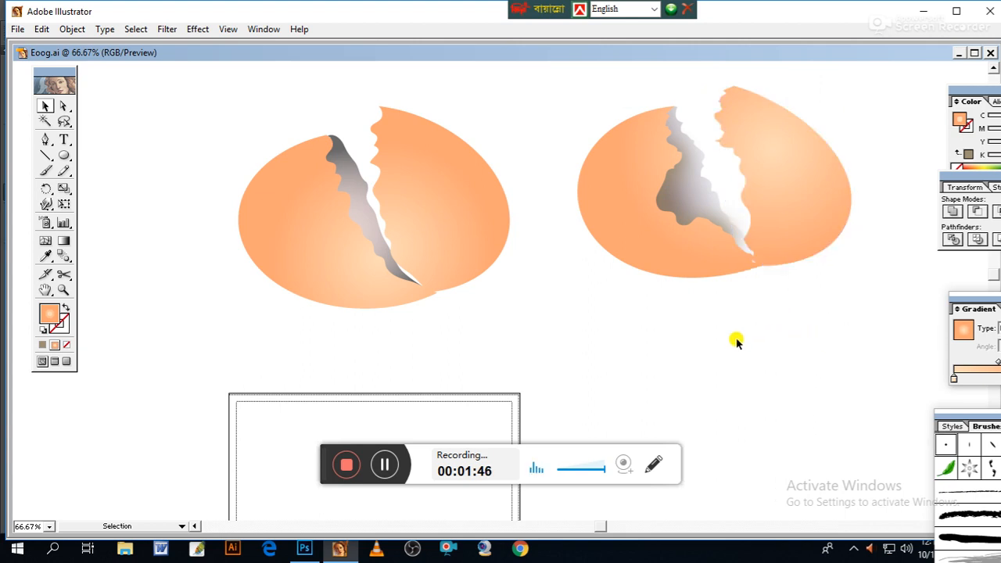
- Fine-tune the first egg's back shell half so it meets the front half at the lower end of the crack
left_click(471, 264)
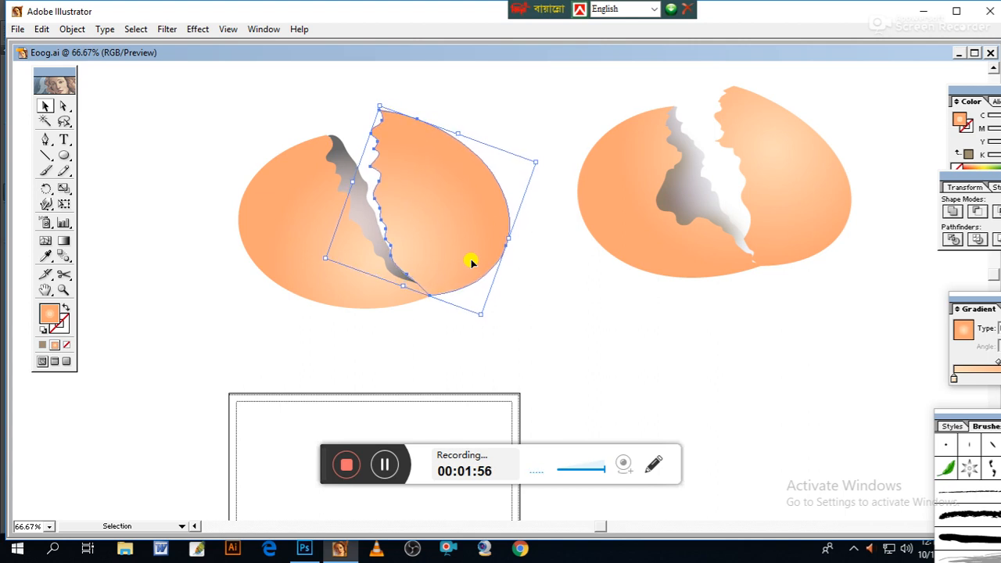
left_click(592, 340)
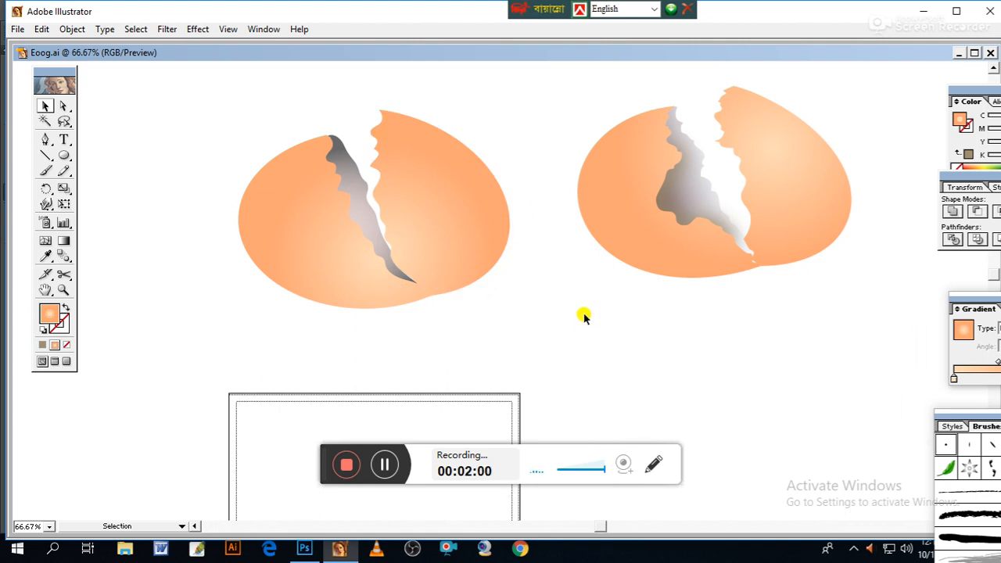
key("ctrl+plus")
key("ctrl+plus")
key("space")
left_click_drag(502, 356, 738, 386)
left_click(654, 287)
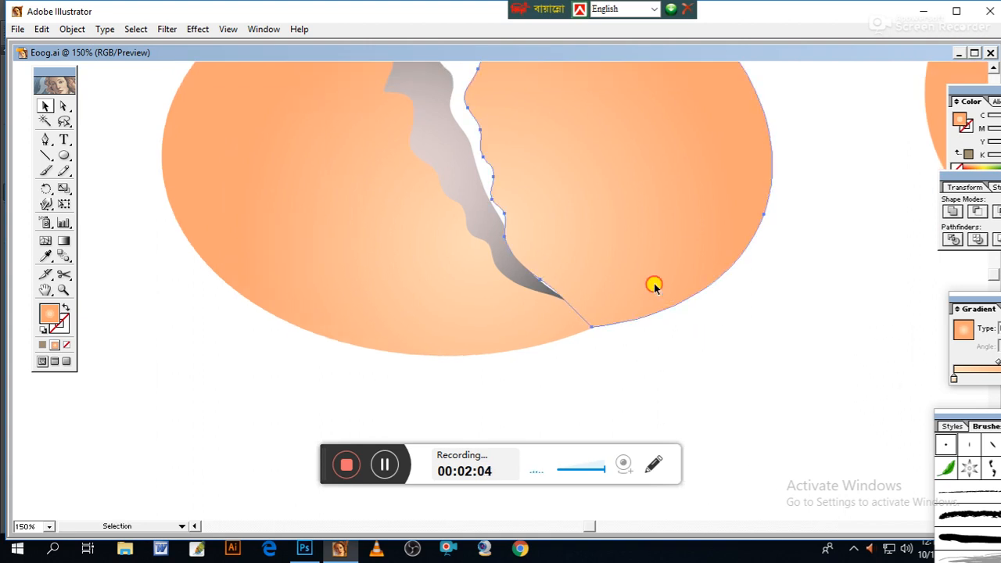
left_click_drag(653, 286, 665, 306)
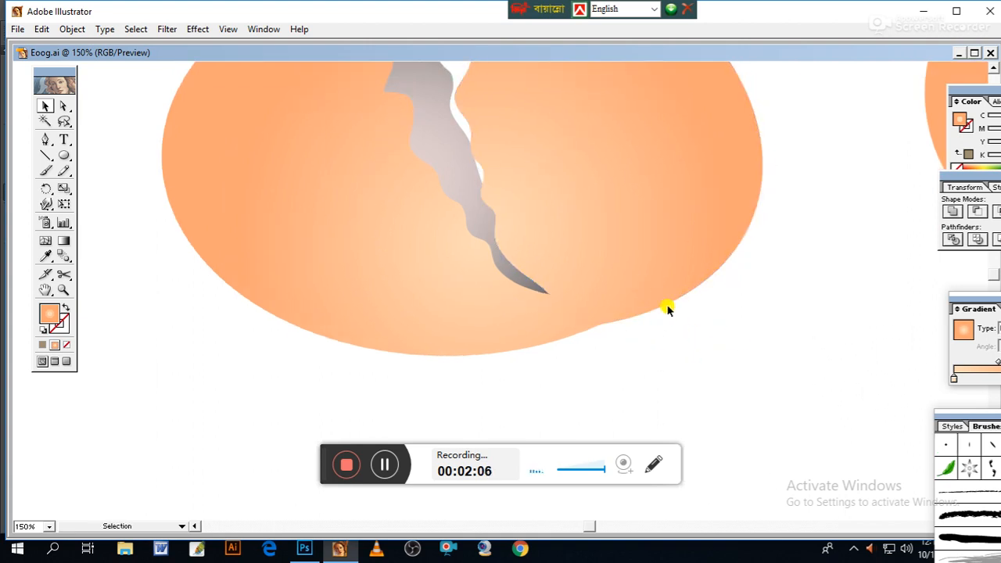
left_click(657, 299)
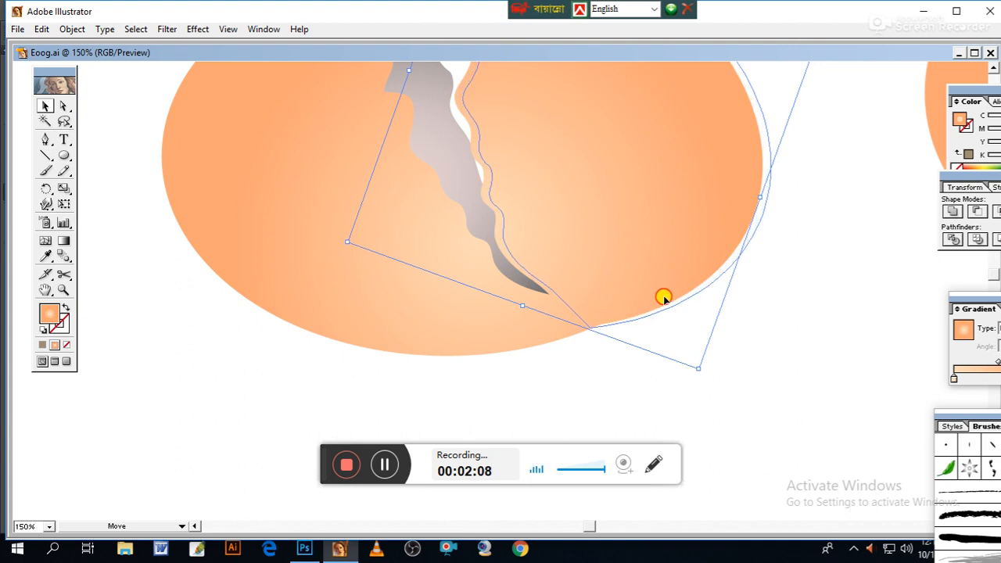
left_click(815, 383)
- Nudge the first egg's grey inner piece so its upper end lines up with the front shell's edge
mouse_move(795, 384)
left_mouse_down()
mouse_move(831, 440)
mouse_move(814, 439)
left_mouse_up()
left_click_drag(744, 364, 763, 356)
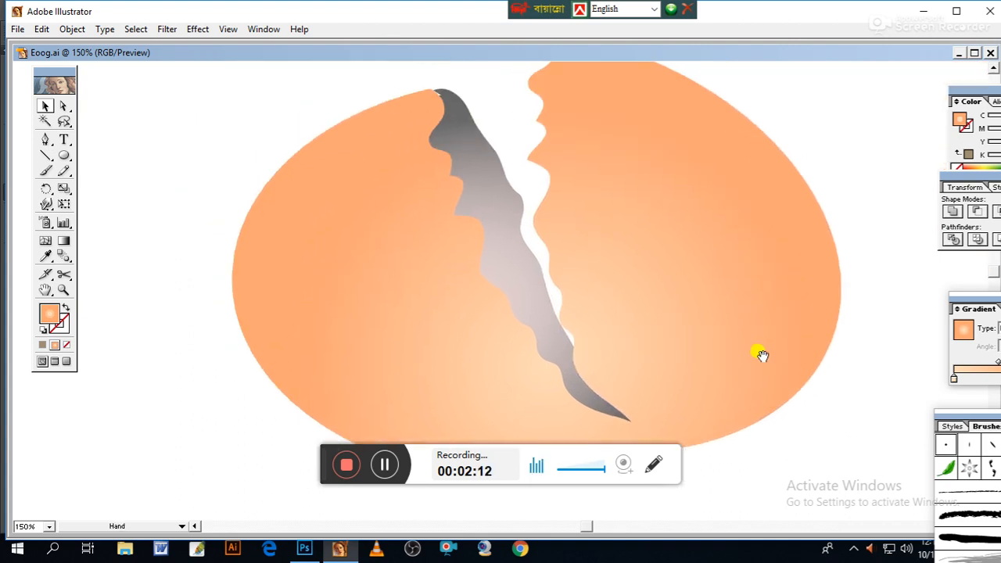
left_click(499, 219)
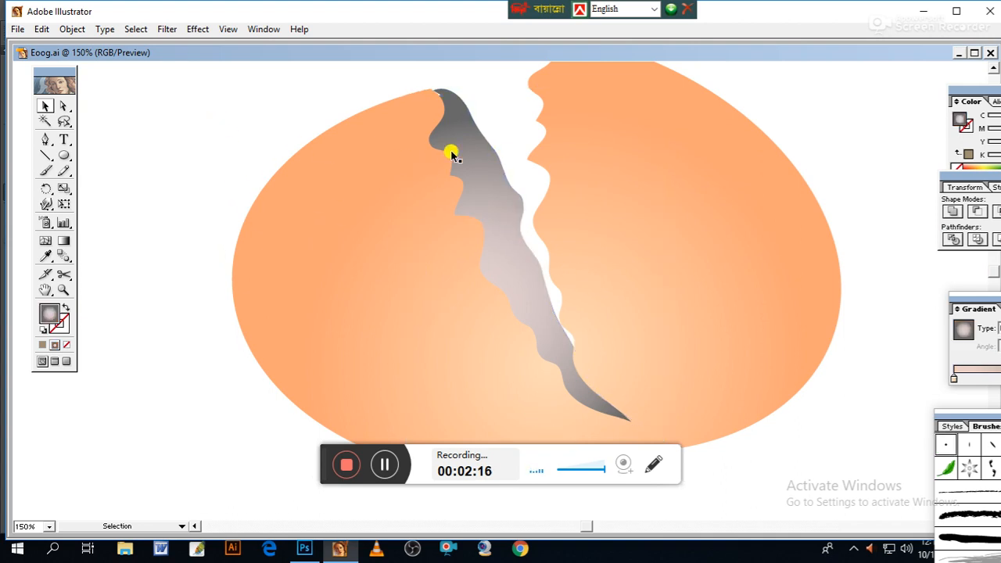
mouse_move(467, 145)
left_mouse_down()
mouse_move(477, 159)
mouse_move(463, 154)
left_mouse_up()
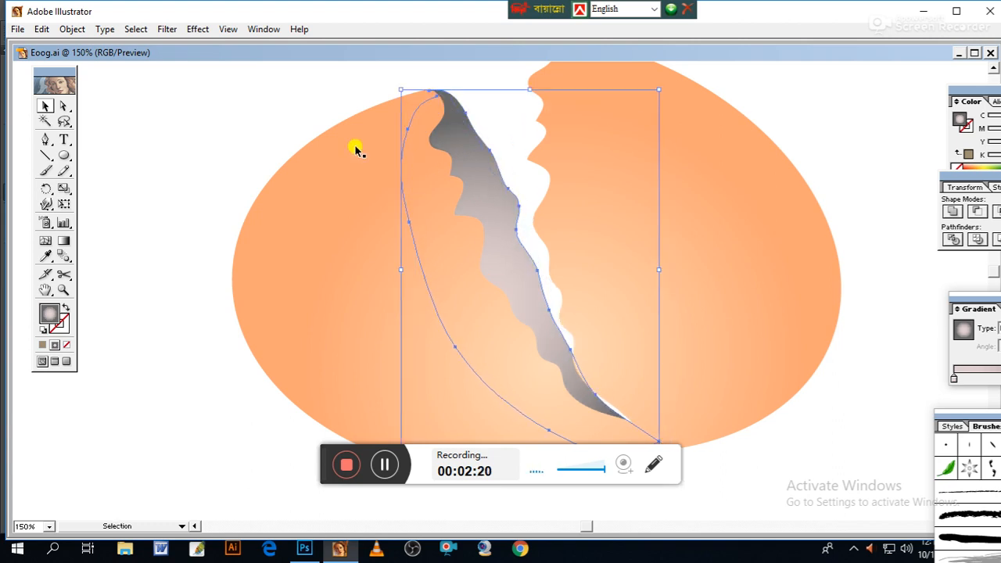
left_click(264, 98)
- Move the whole first cracked egg onto the page and scale it down slightly to fit inside the margins
key("space")
left_click_drag(445, 231, 386, 268)
key("ctrl+minus")
key("ctrl+minus")
key("ctrl+minus")
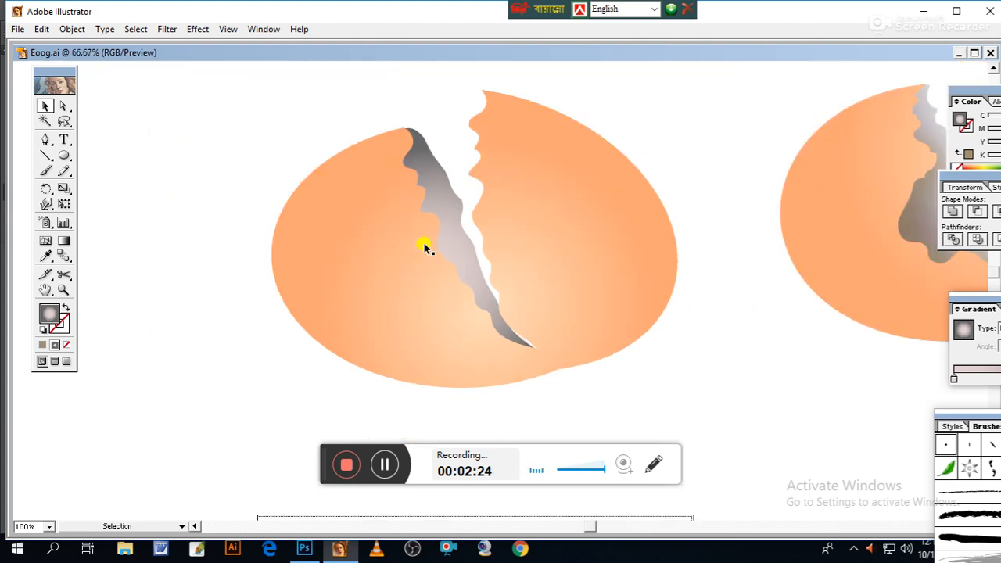
key("space")
left_click_drag(631, 358, 518, 284)
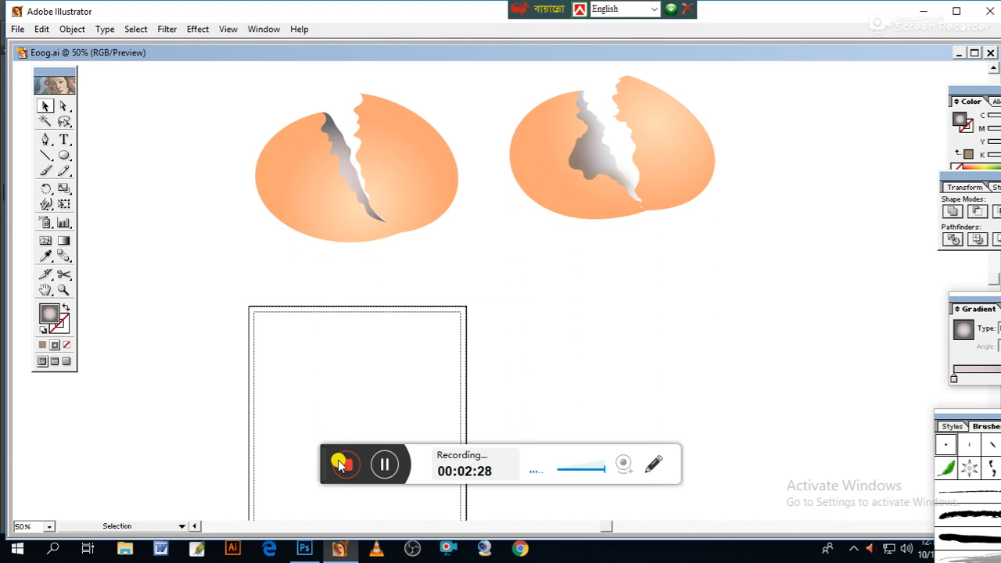
left_click_drag(323, 447, 744, 8)
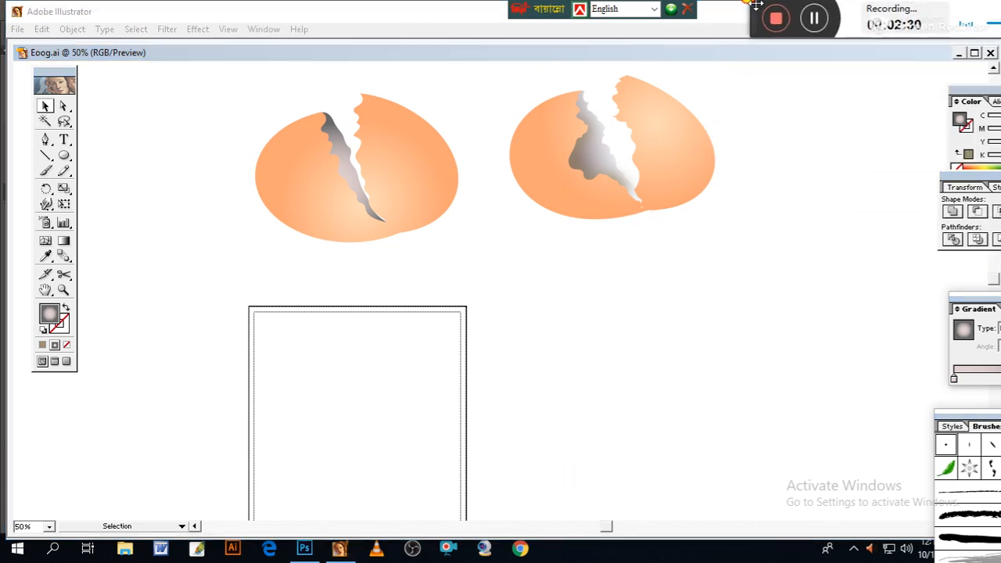
key("space")
left_click_drag(764, 245, 766, 350)
left_click_drag(265, 141, 534, 356)
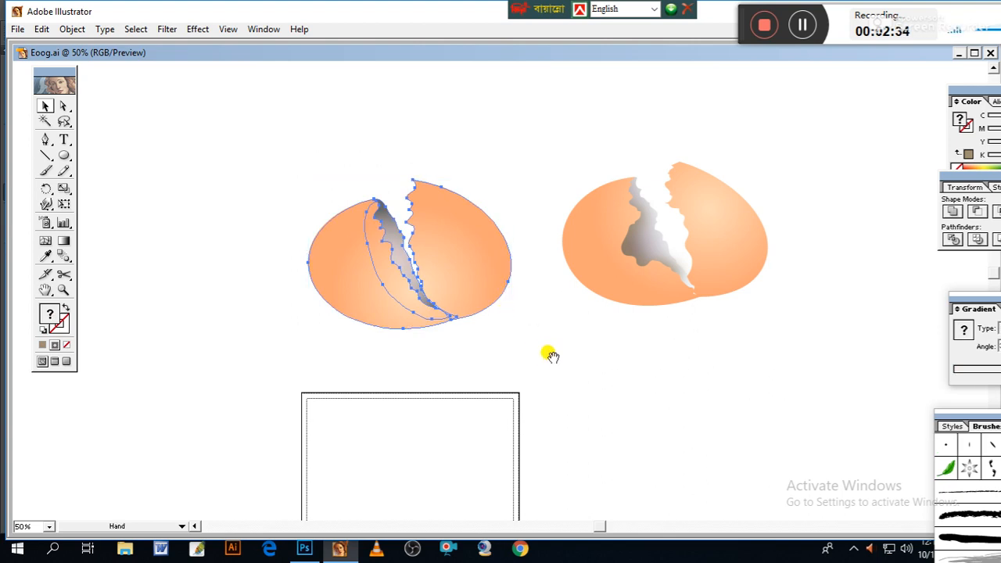
scroll(557, 336, "down", 2)
left_click(573, 324)
left_click_drag(244, 102, 536, 300)
left_click_drag(451, 201, 451, 429)
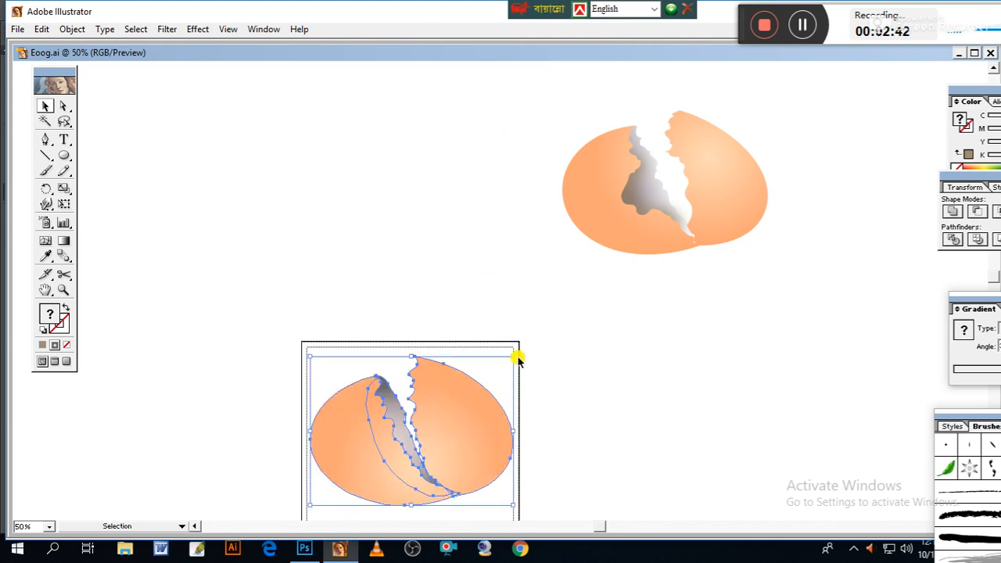
left_click_drag(514, 356, 508, 361)
left_click(577, 394)
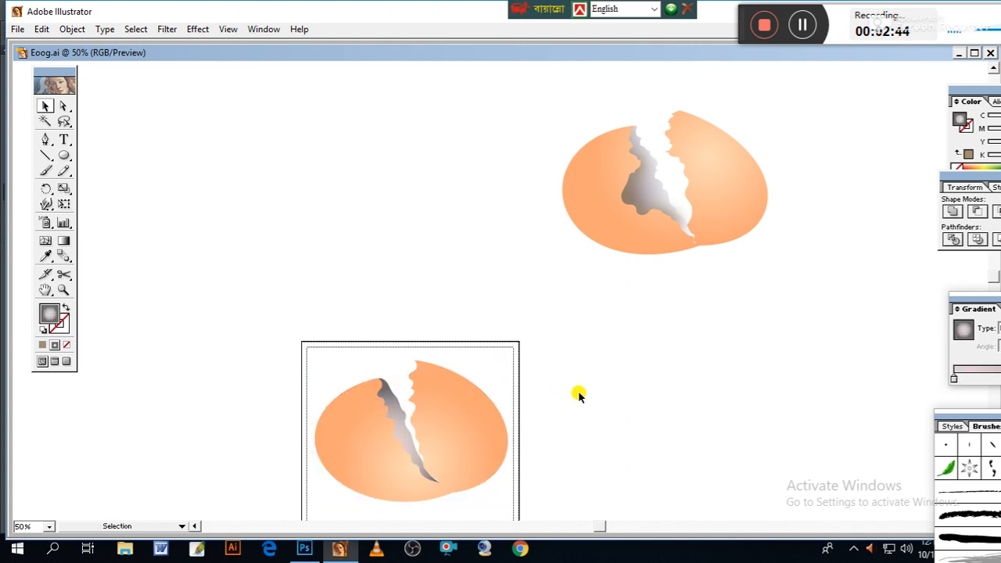
- Copy the complete cracked egg from the page and paste it as pixels into the Untitled-1 document in Photoshop
left_click_drag(580, 439, 568, 298)
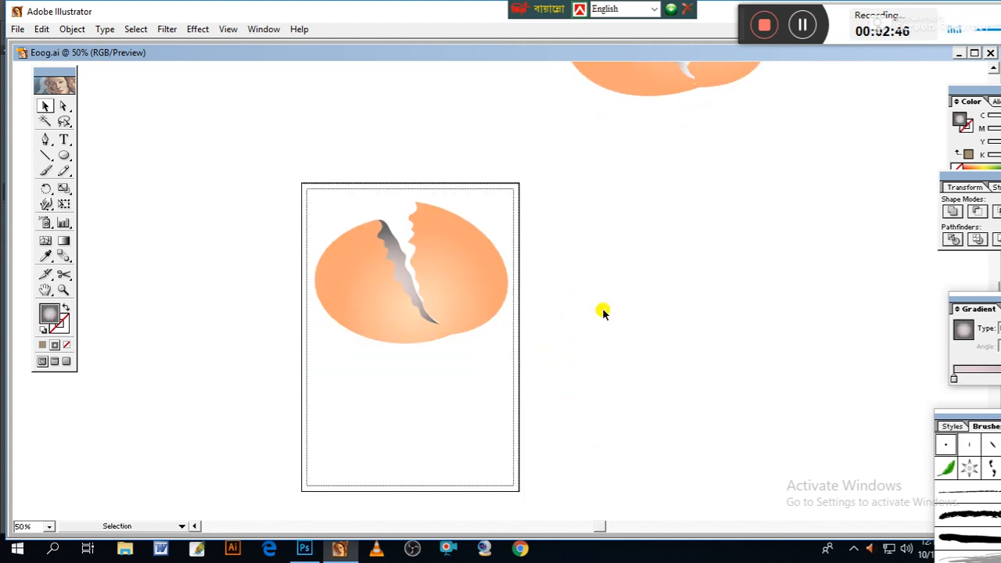
key("ctrl+plus")
key("ctrl+plus")
key("ctrl+plus")
left_click_drag(572, 391, 655, 393)
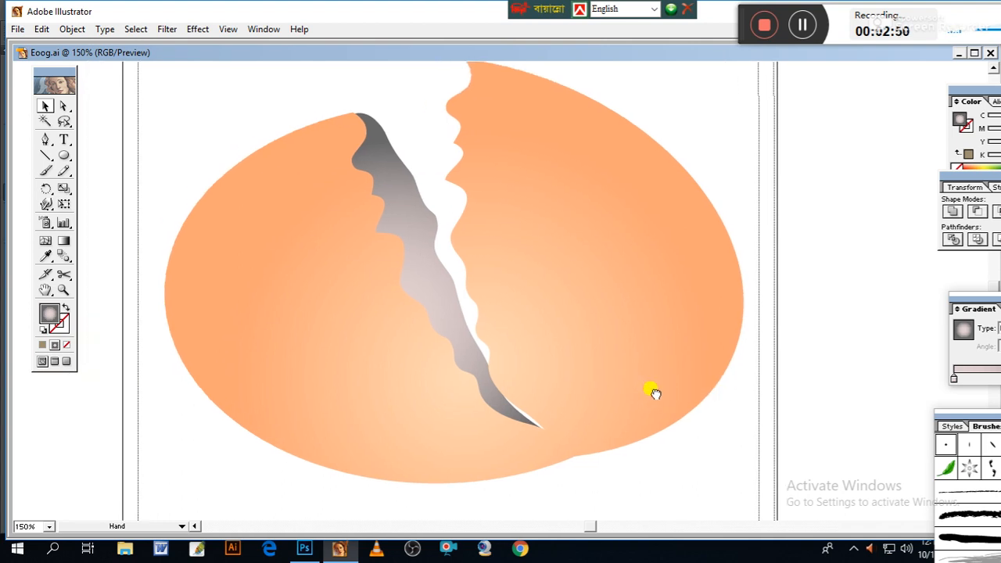
key("ctrl+minus")
key("ctrl+minus")
left_click_drag(290, 149, 669, 444)
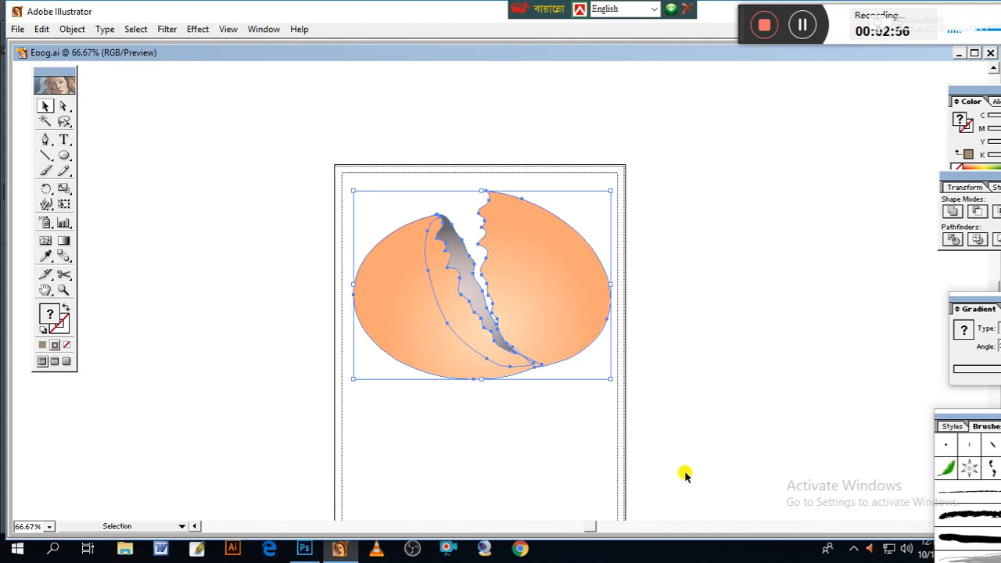
left_click(307, 550)
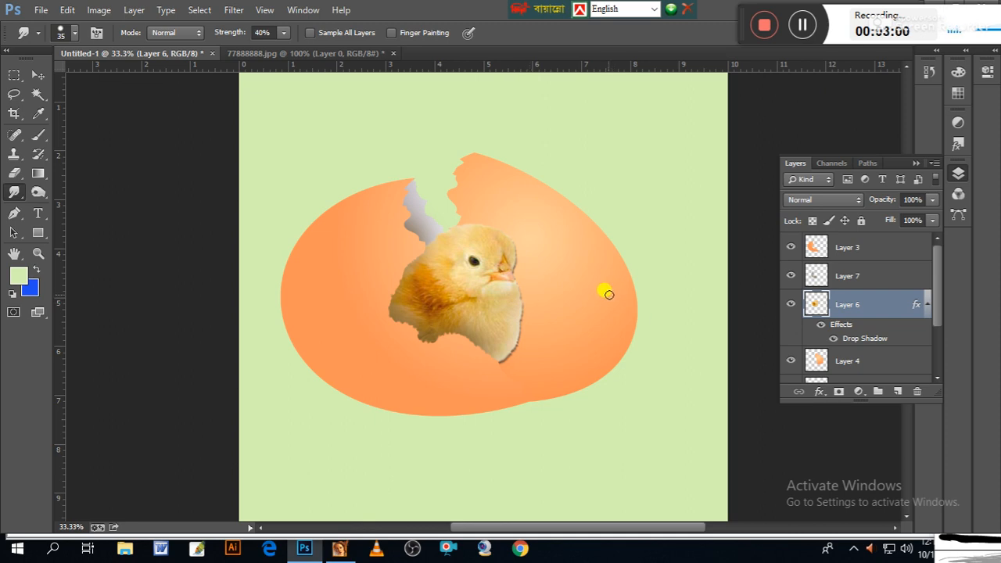
key("ctrl+v")
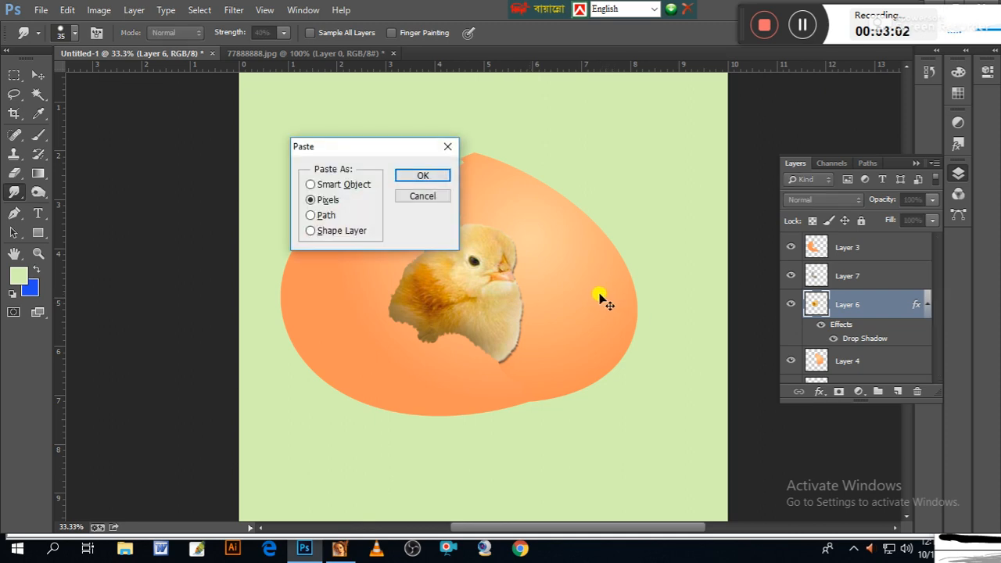
left_click(414, 176)
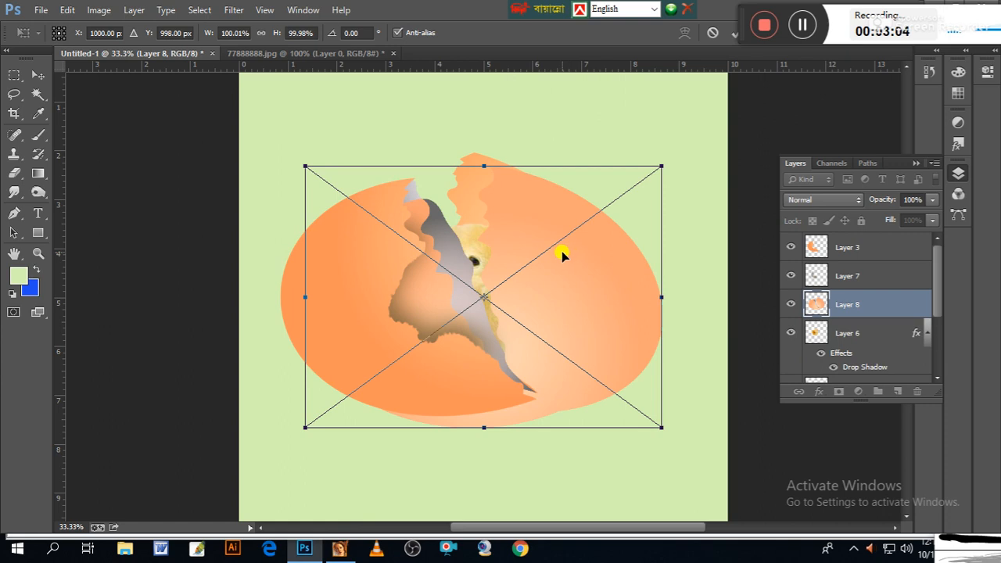
key("Return")
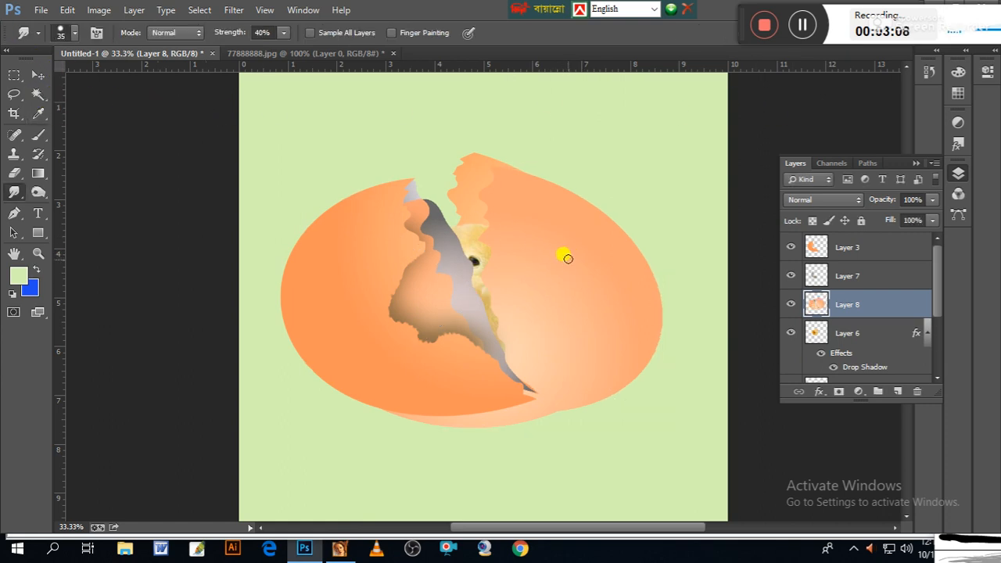
- Bring the pasted egg's layer above Layer 3 and move the egg up, clear of the existing chick artwork
left_click(37, 75)
left_click_drag(599, 284, 603, 252)
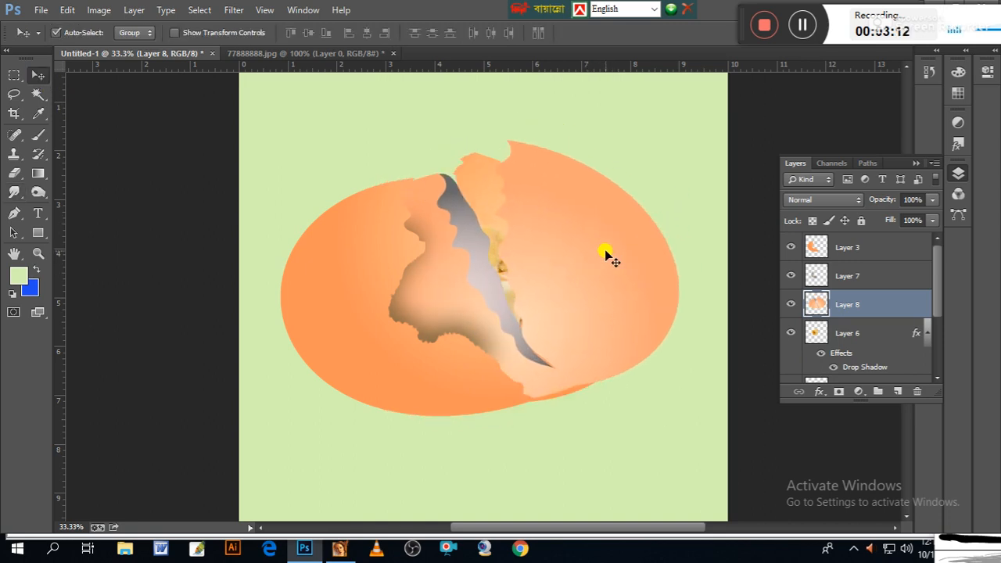
key("ctrl+bracketright")
key("ctrl+bracketright")
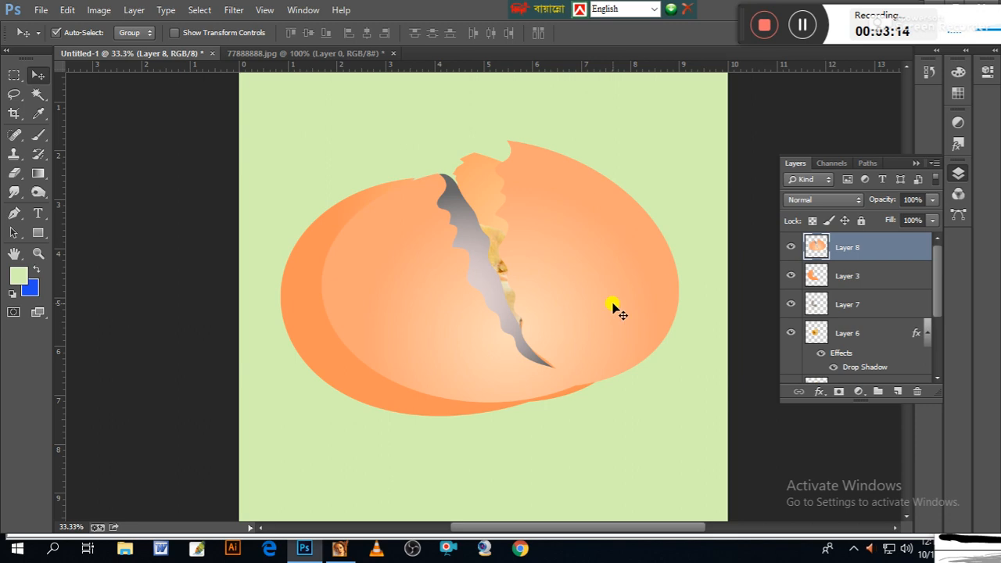
left_click_drag(603, 317, 563, 216)
key("ctrl+z")
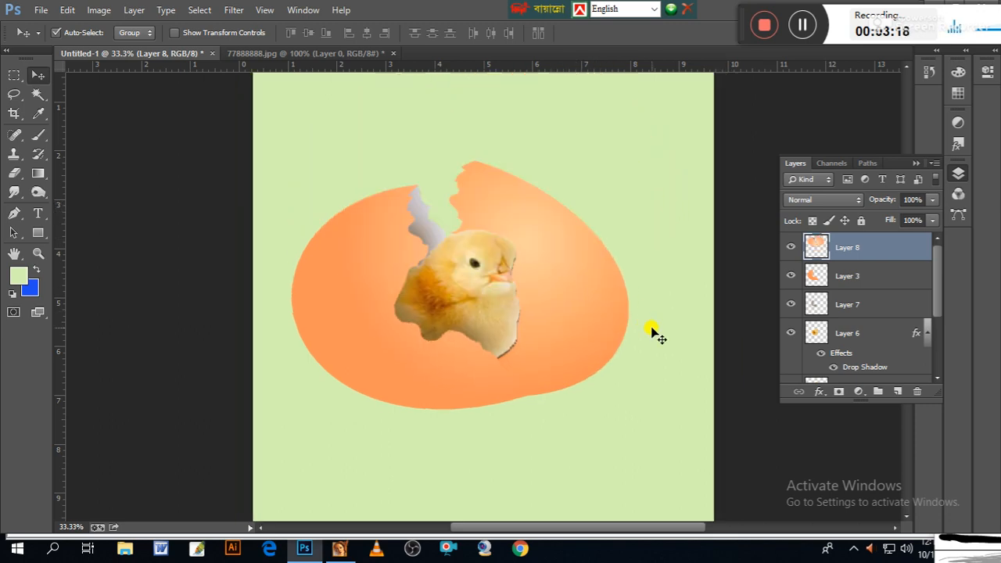
- Undo the last move and place the pasted egg partly off the canvas's upper-right corner, clear of the chick's egg
key("ctrl+z")
key("ctrl+minus")
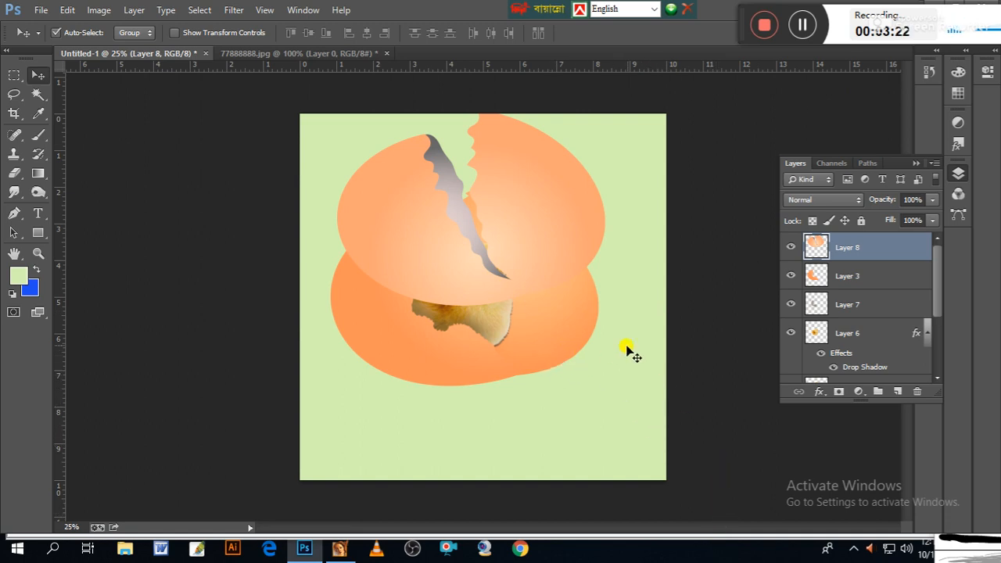
left_click_drag(530, 247, 614, 262)
left_click_drag(509, 277, 608, 206)
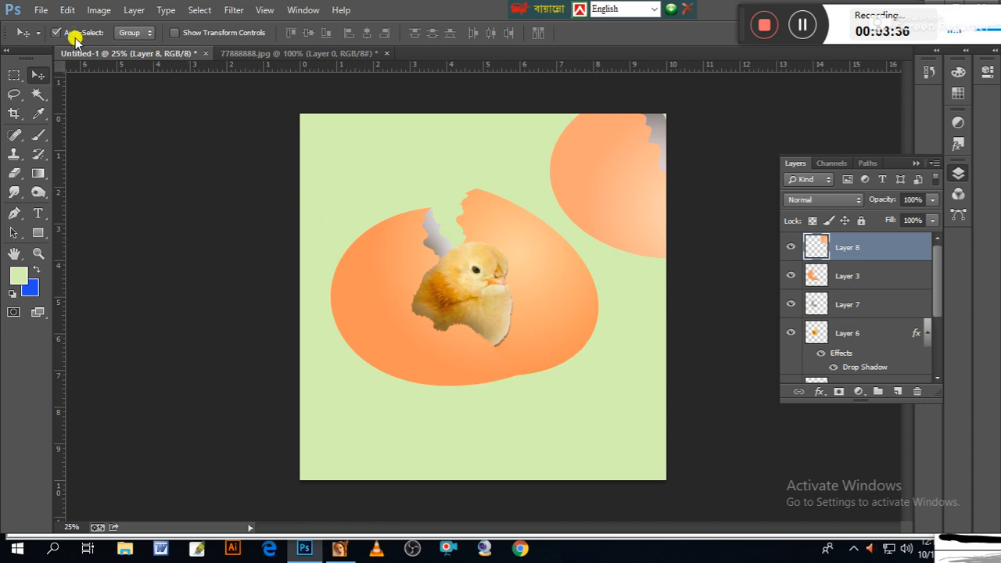
- Enlarge the canvas to 12 by 12 inches and fill the Layer 2 background with the light green foreground colour
left_click(99, 10)
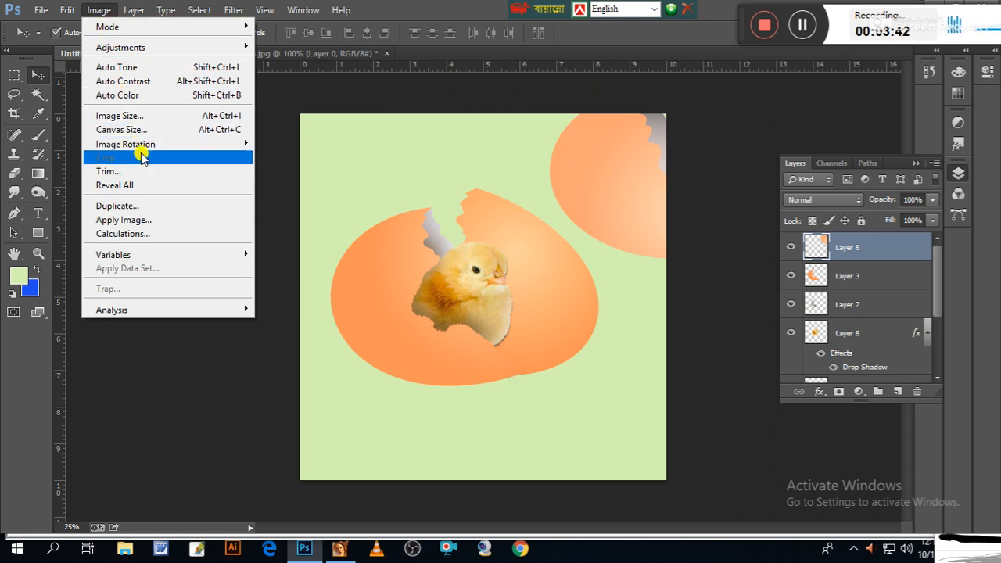
left_click(109, 129)
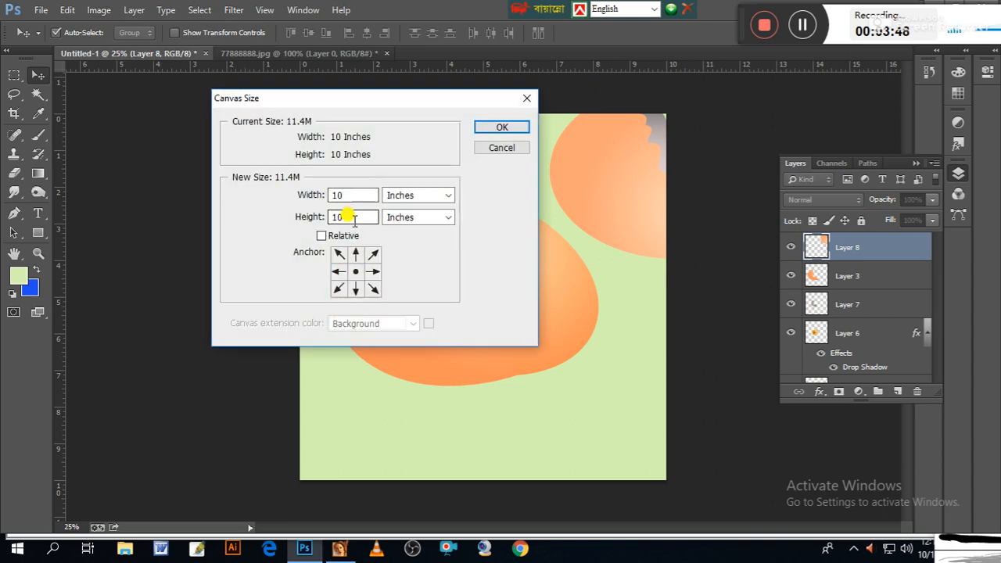
double_click(336, 195)
type("12")
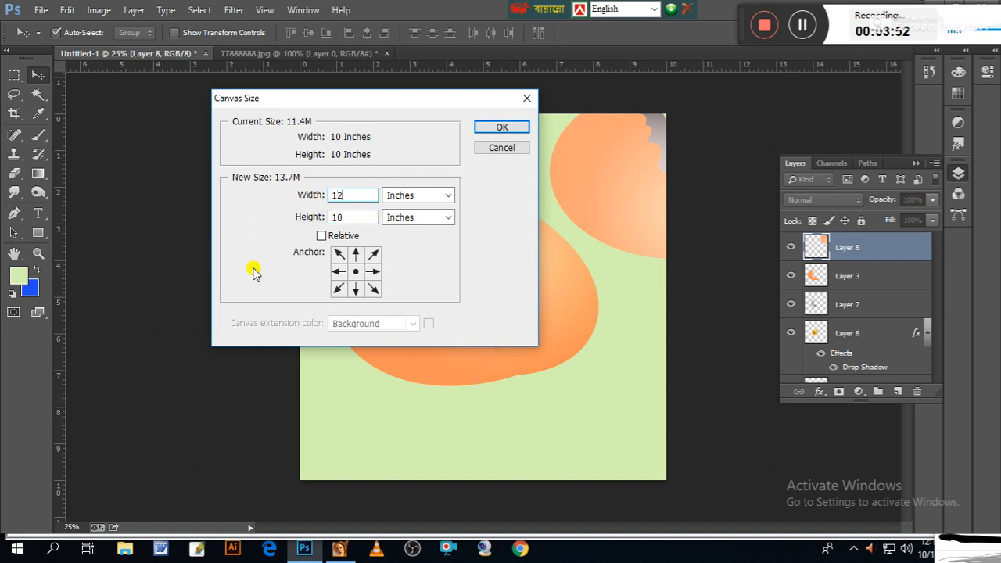
double_click(335, 216)
type("12")
key("Return")
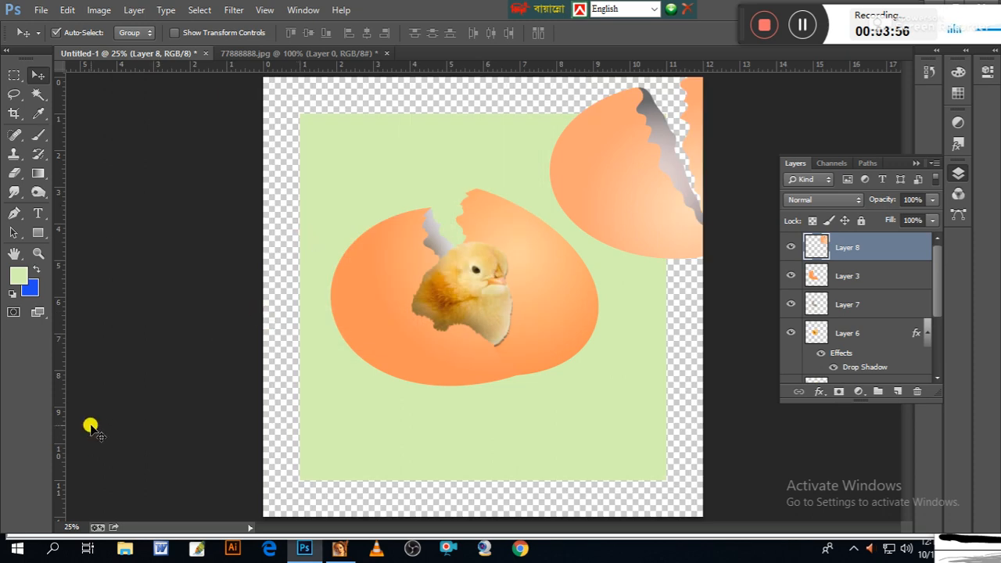
left_click(506, 444)
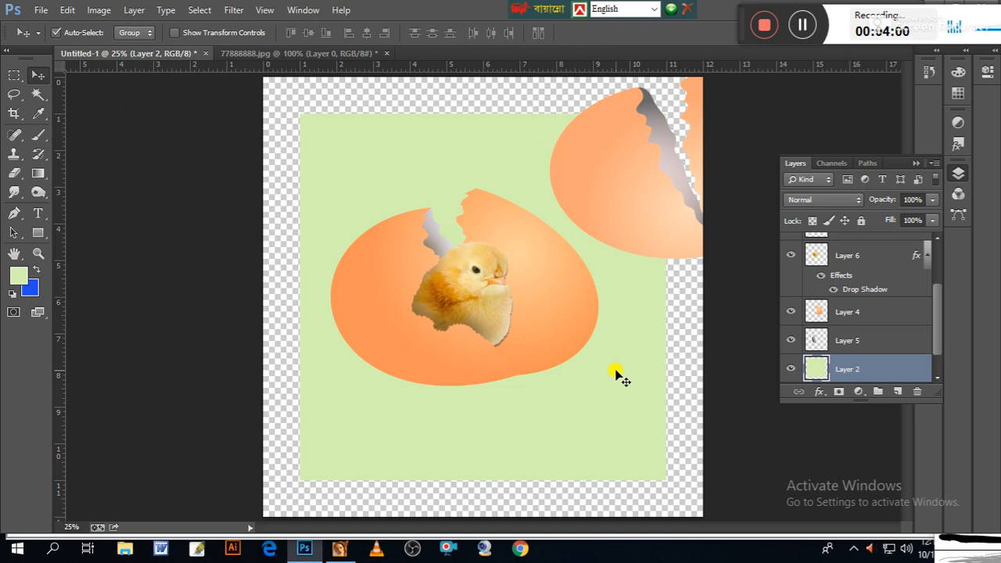
key("alt+BackSpace")
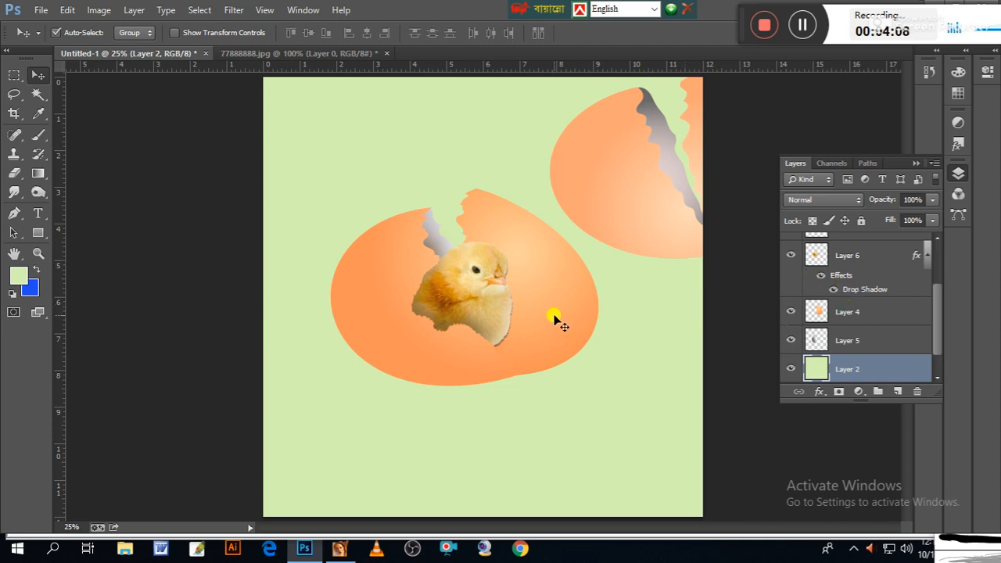
- Move the chick egg's right and left shell pieces down to the lower part of the canvas
left_click_drag(555, 316, 617, 422)
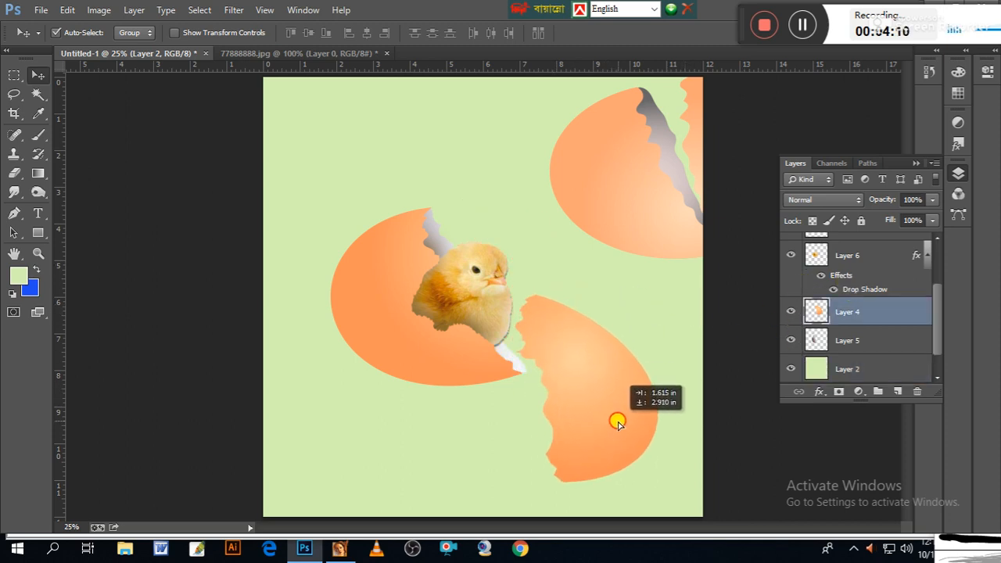
left_click(413, 352)
left_click_drag(414, 352, 447, 460)
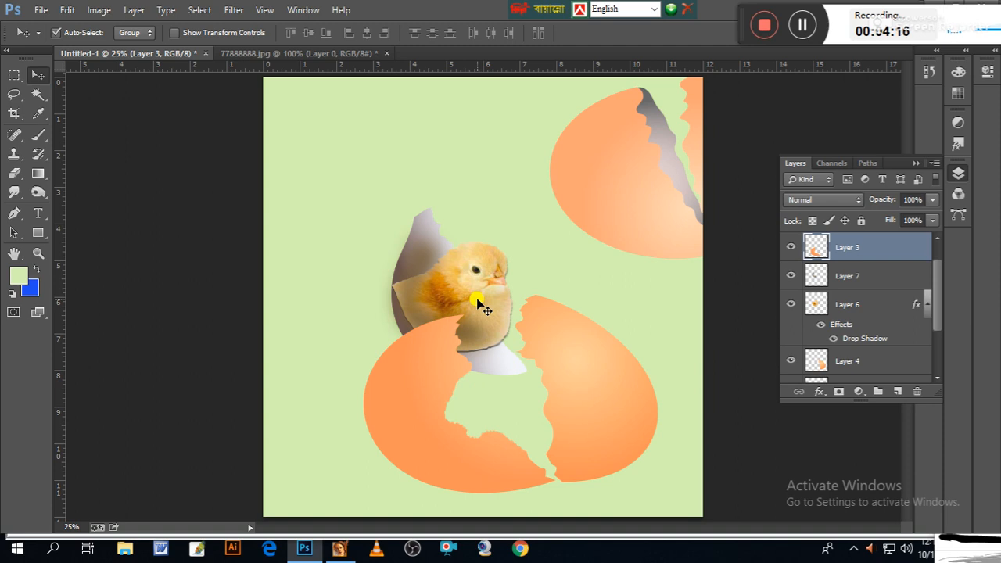
- Move the chick and brown shadow clear of the egg, and fit the grey inner piece and right shell against the left shell
left_click_drag(429, 229, 430, 197)
left_click_drag(486, 402, 485, 391)
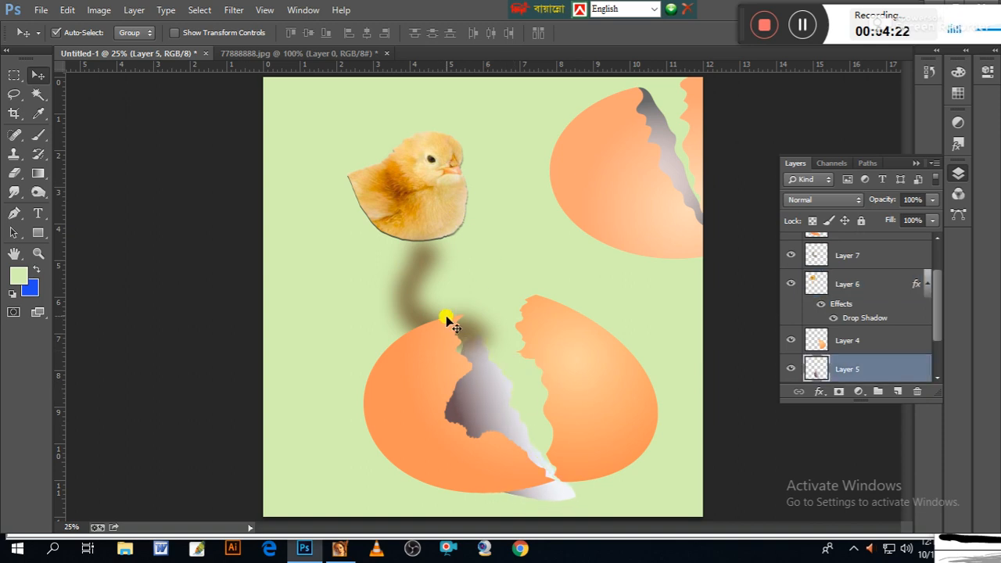
left_click_drag(414, 293, 295, 249)
left_click_drag(476, 416, 477, 389)
mouse_move(607, 440)
left_mouse_down()
mouse_move(603, 420)
mouse_move(601, 438)
left_mouse_up()
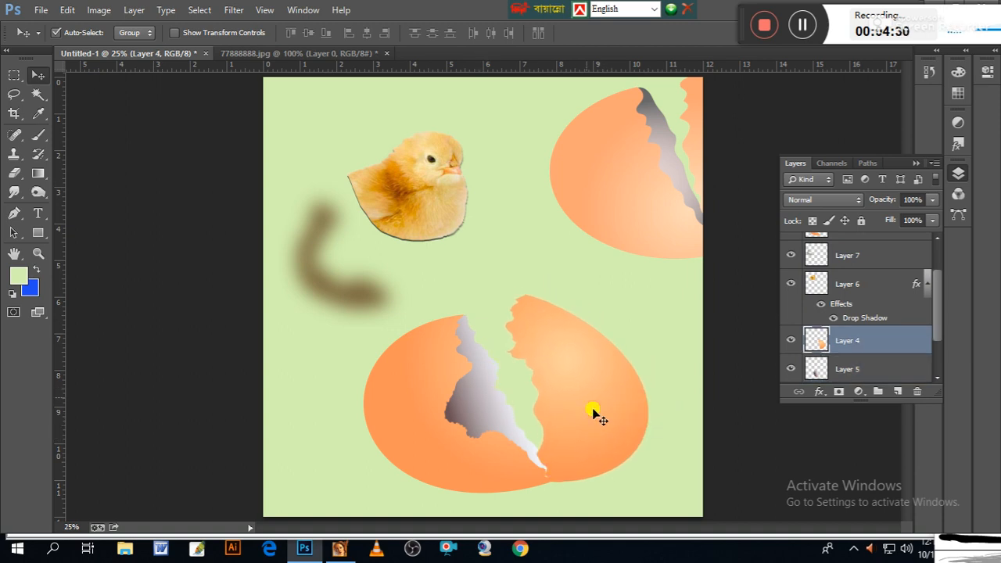
- Place the brown shadow over the lower egg's inner shell and scale it to 94.92% width and 124.87% height
mouse_move(356, 274)
left_mouse_down()
mouse_move(482, 406)
mouse_move(481, 423)
left_mouse_up()
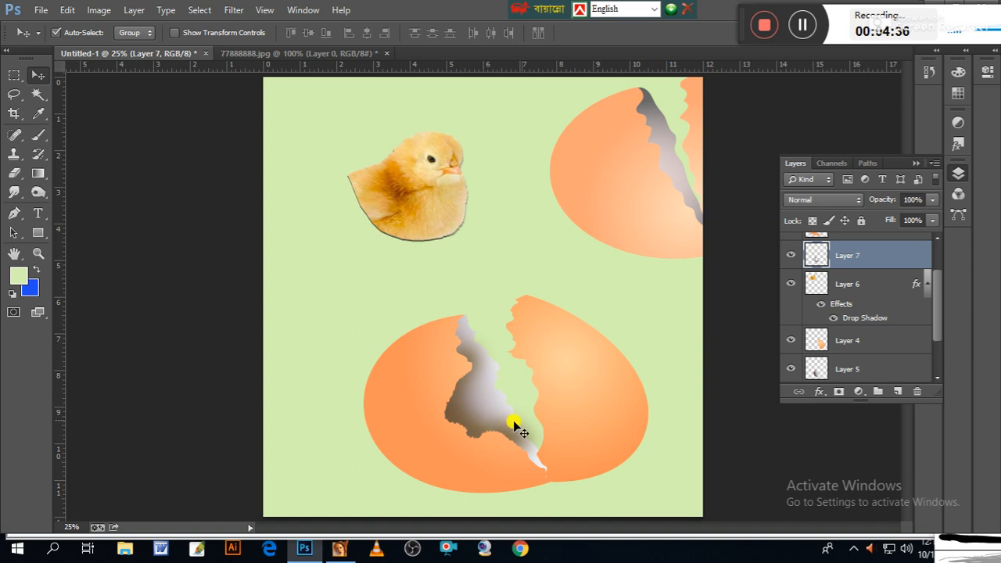
key("ctrl+t")
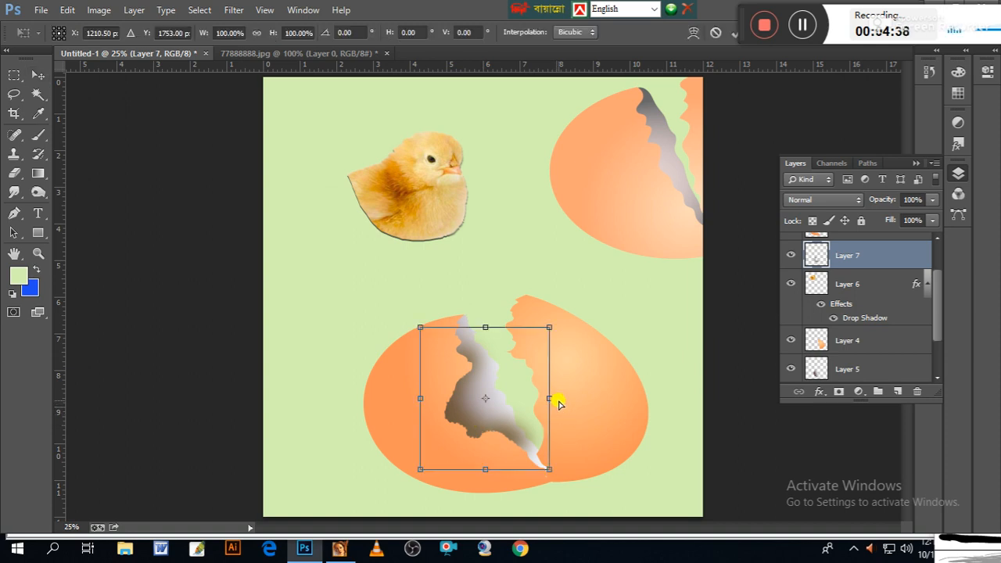
left_click_drag(486, 467, 489, 473)
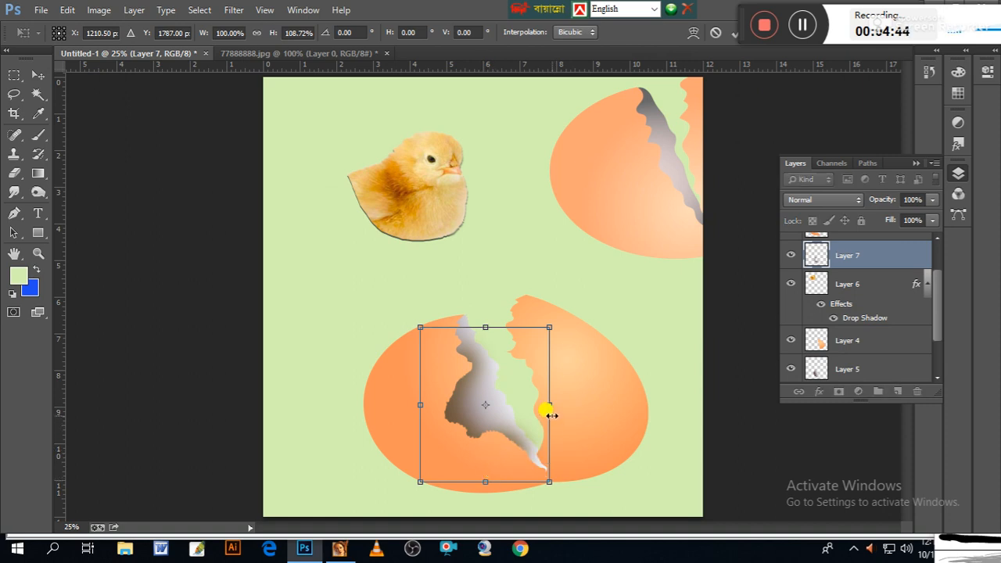
left_click_drag(420, 405, 427, 404)
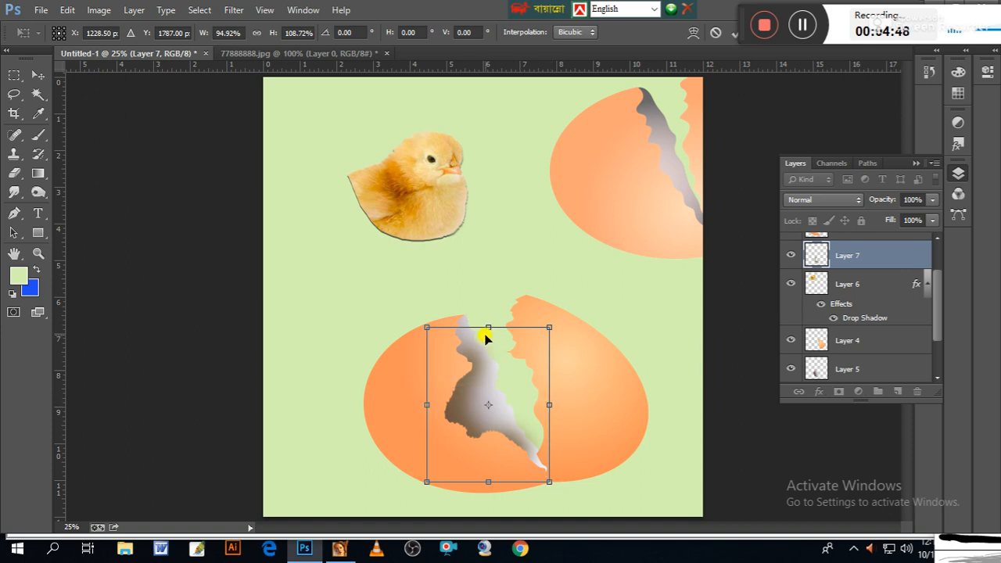
left_click_drag(487, 327, 484, 315)
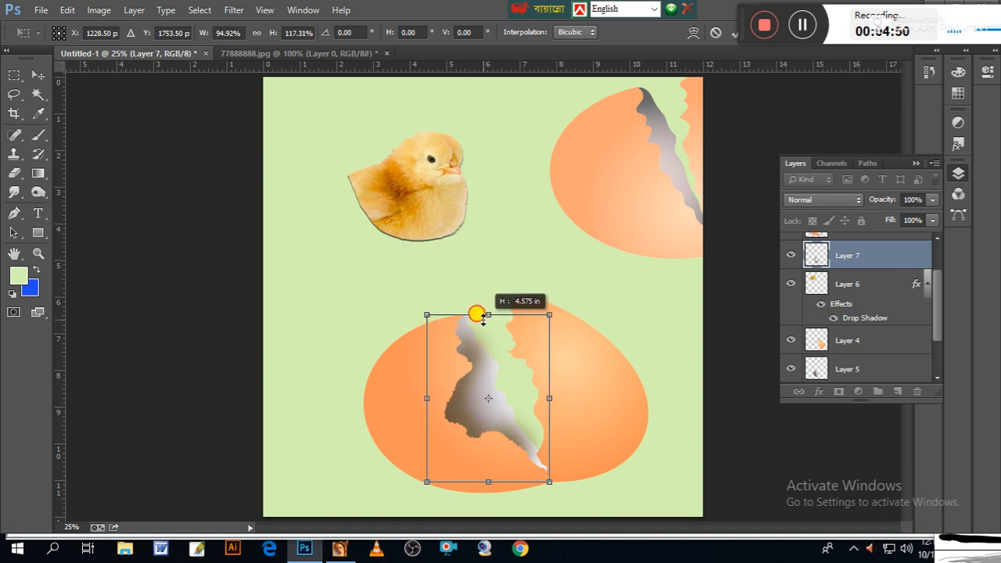
left_click_drag(490, 481, 502, 492)
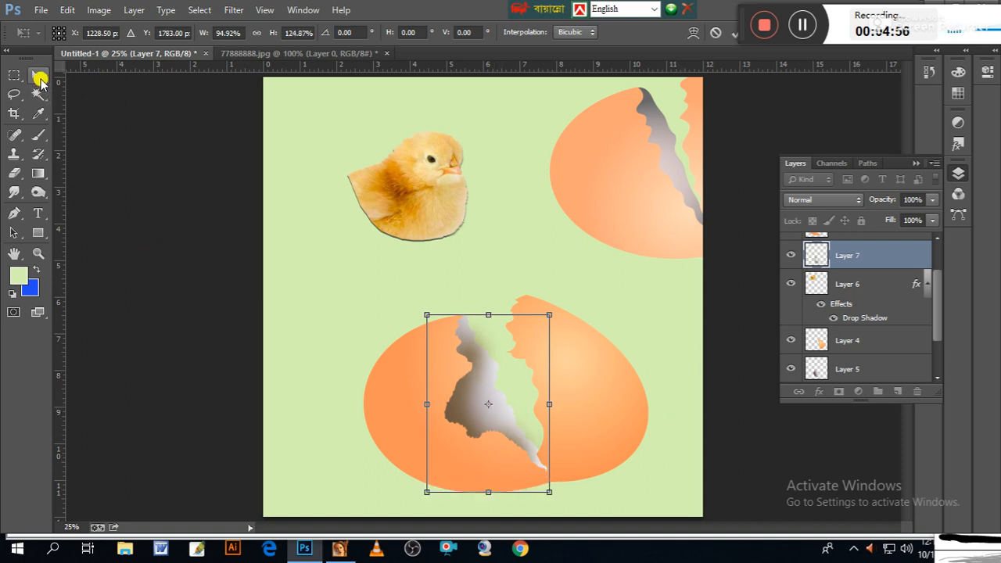
left_click(40, 78)
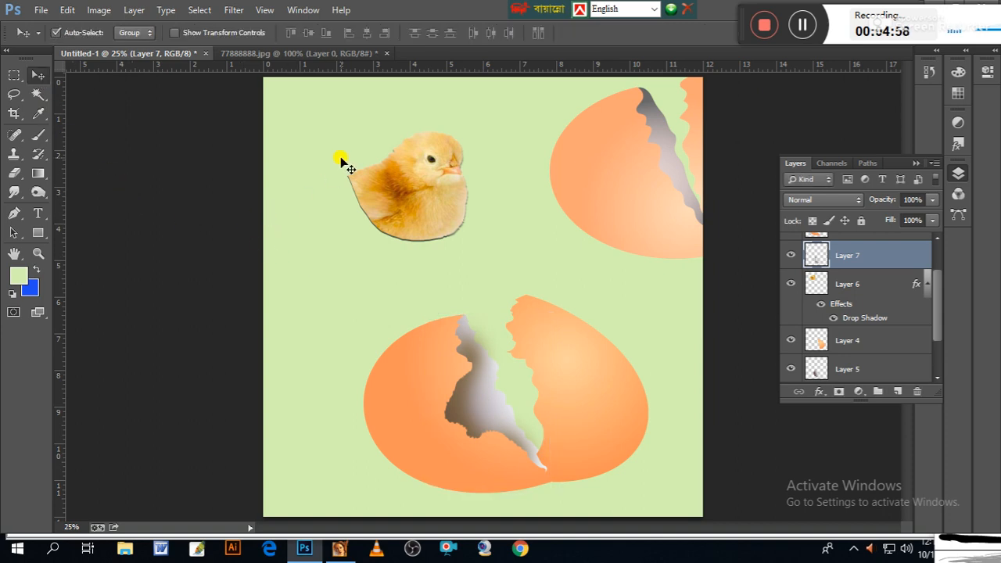
- Move the chick into the lower egg's cracked opening and adjust it slightly left so it sits against the broken edge
left_click_drag(418, 210, 530, 421)
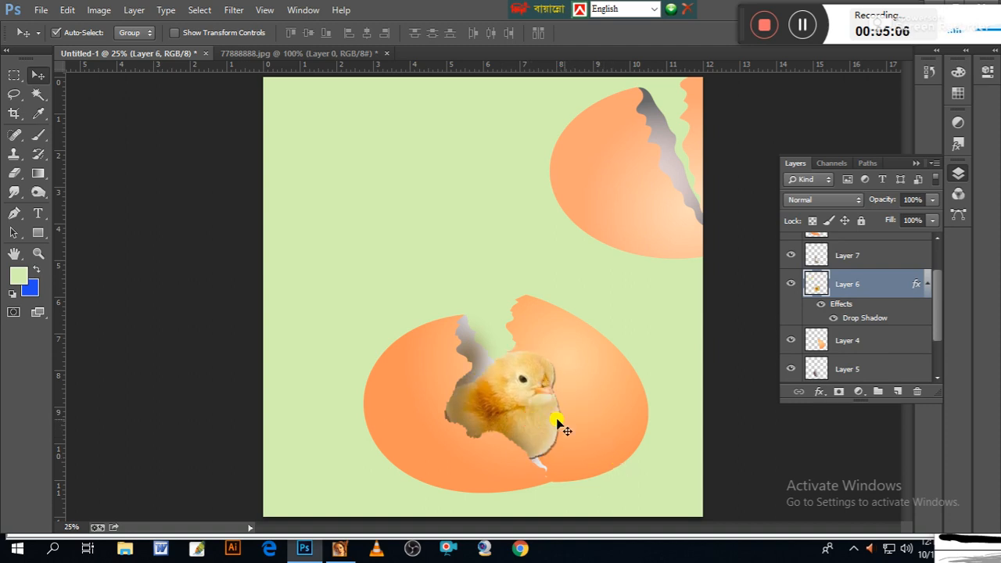
key("ctrl+plus")
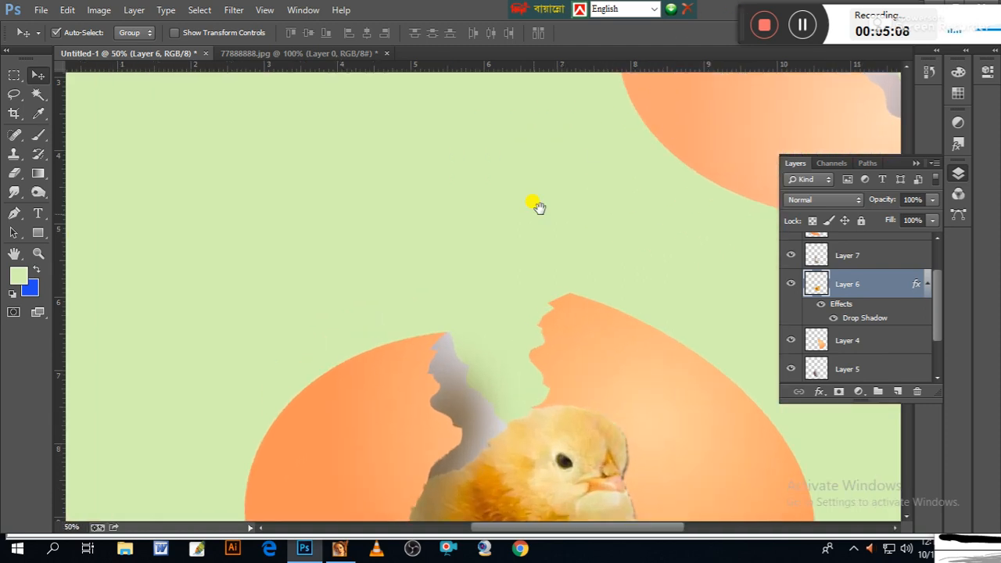
left_click_drag(527, 280, 438, 45)
left_click_drag(519, 279, 542, 322)
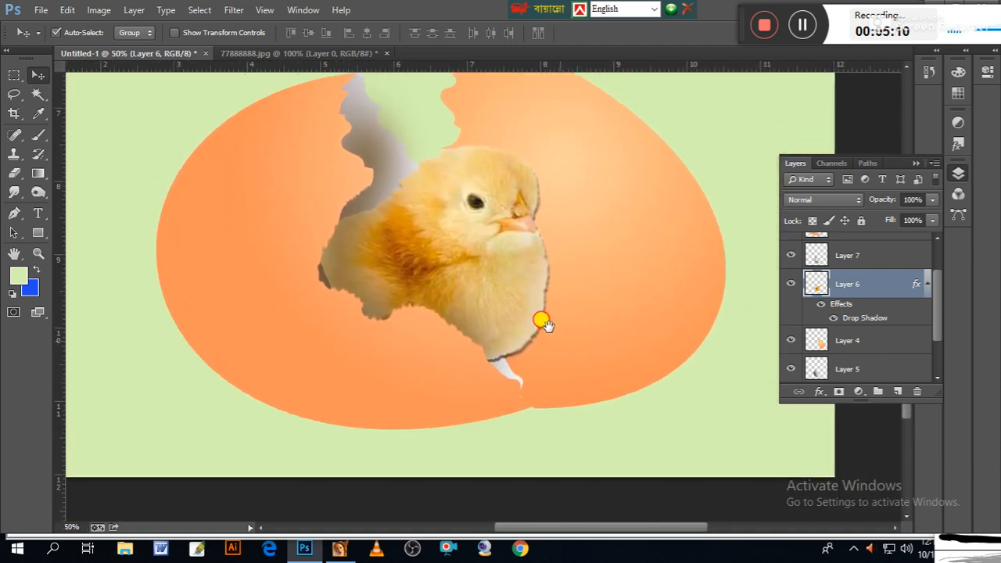
left_click_drag(511, 250, 495, 247)
- Nudge the lower egg's right shell piece left to close the white gap beneath the chick
scroll(670, 404, "up", 3)
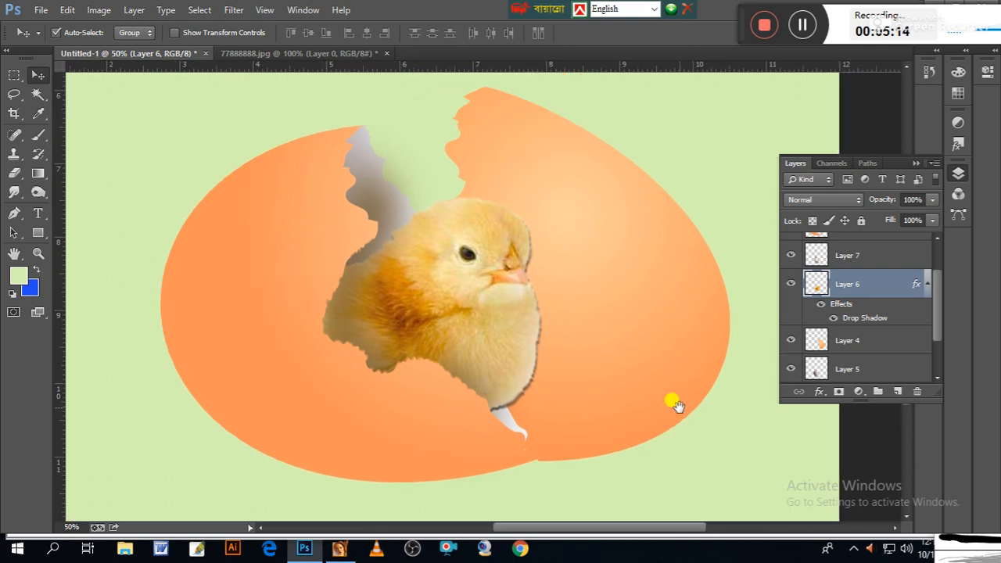
left_click(681, 329)
key("shift+Left")
key("shift+Left")
key("shift+Left")
key("shift+Left")
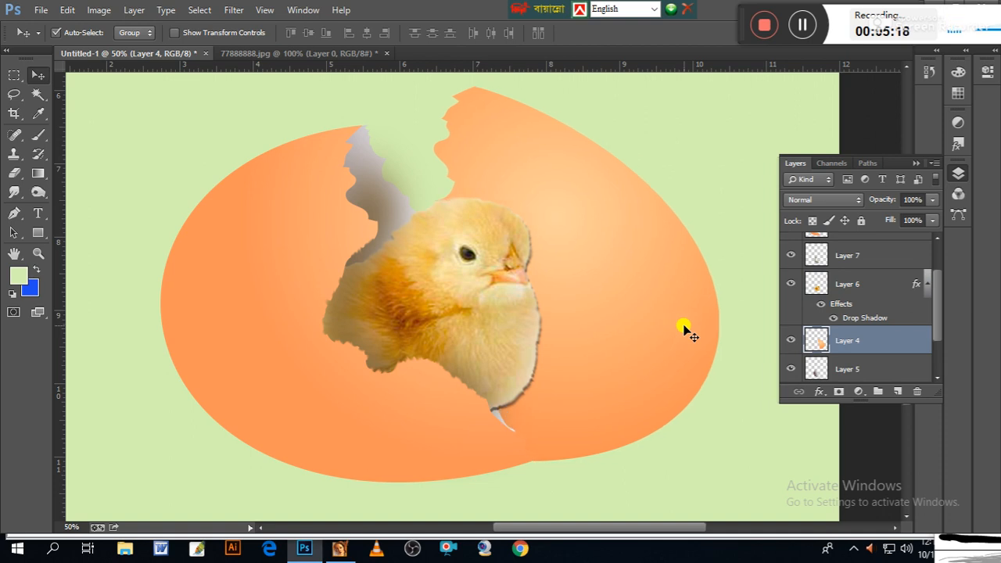
key("shift+Left")
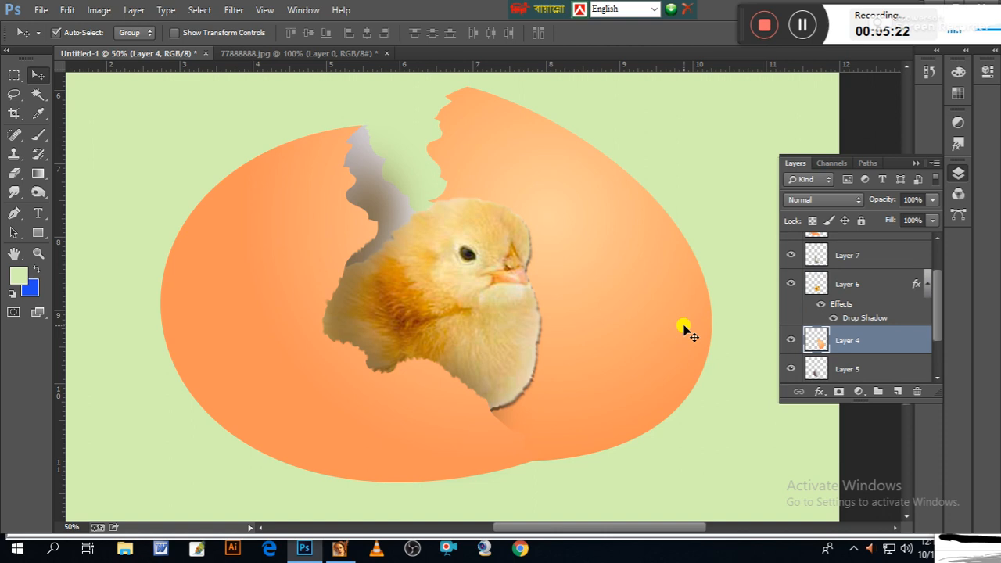
scroll(606, 453, "up", 2)
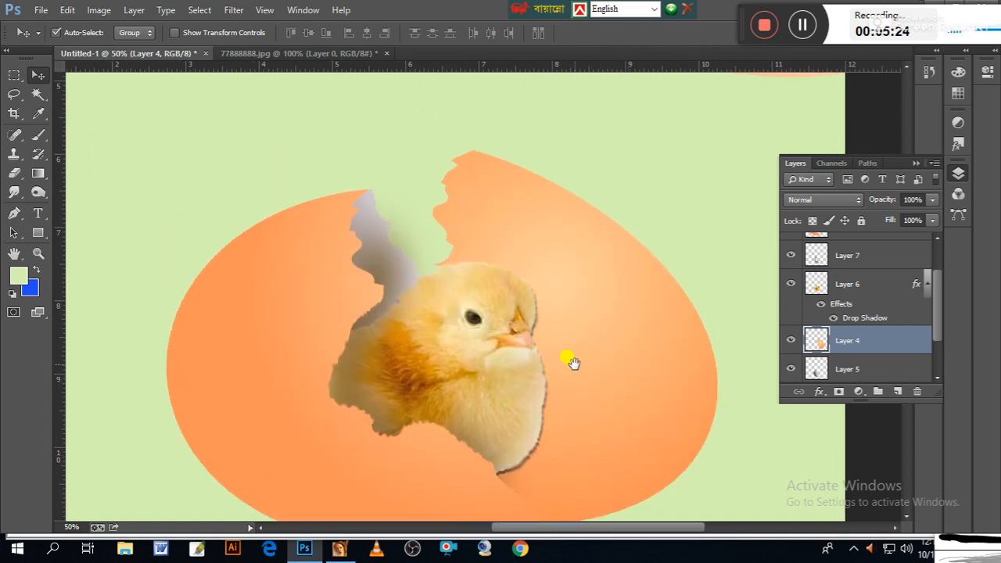
- Move the pasted cracked egg to the upper middle of the canvas, directly above the egg with the chick
key("ctrl+minus")
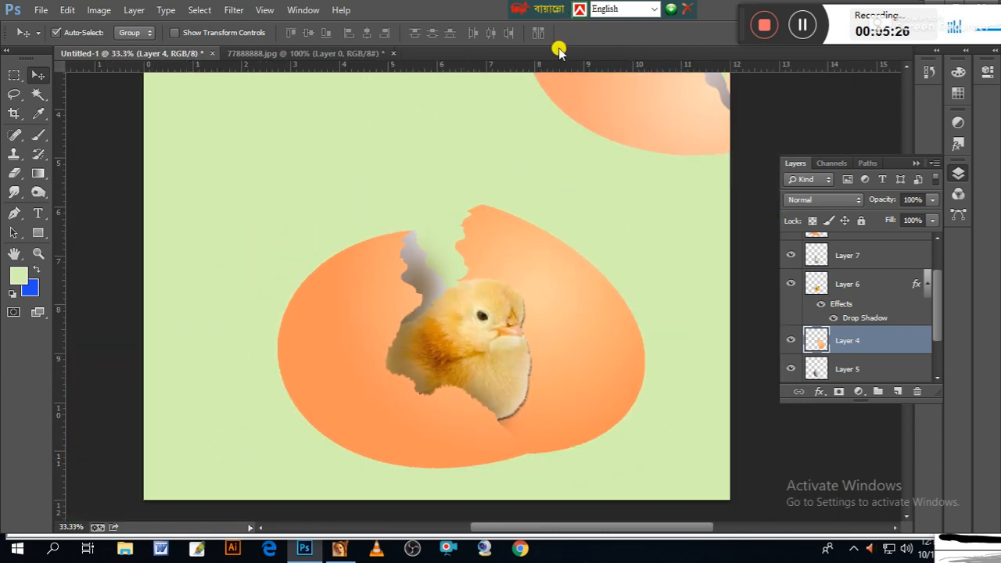
left_click_drag(684, 269, 694, 336)
left_click_drag(621, 162, 359, 214)
key("ctrl+minus")
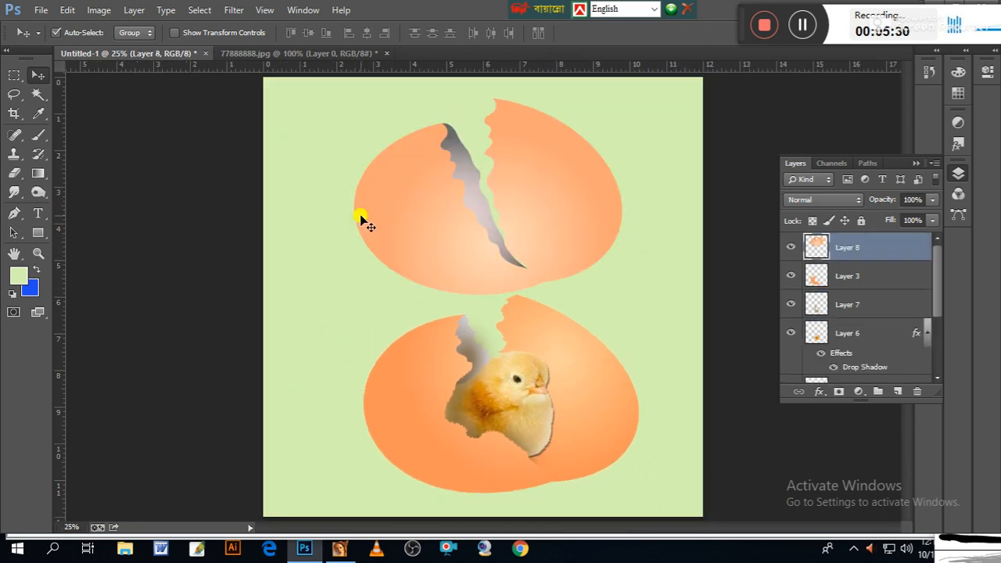
left_click_drag(476, 241, 455, 237)
left_click_drag(530, 229, 566, 204)
- Scale the upper cracked egg down proportionally around its centre so it is smaller than the chick's egg
key("ctrl+plus")
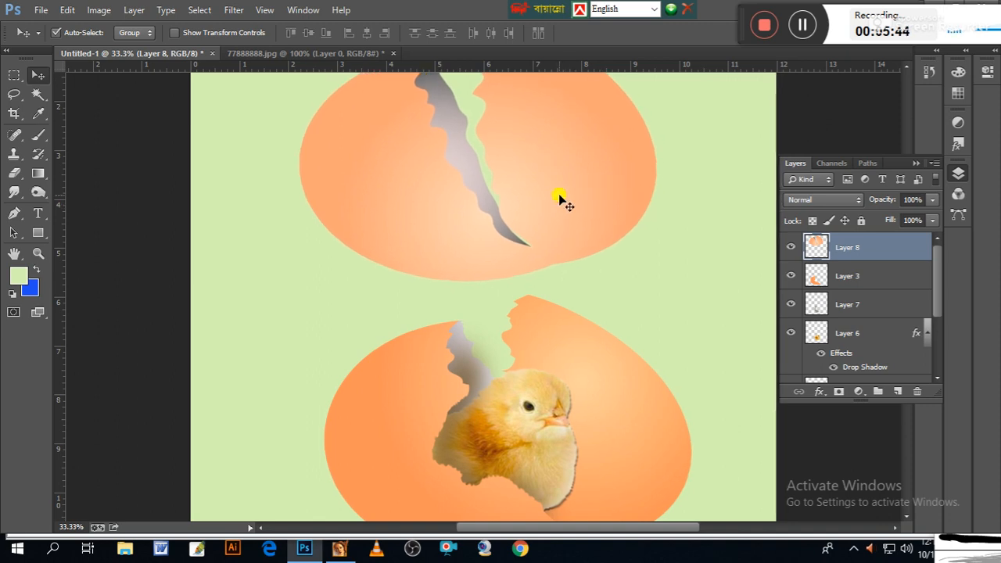
key("ctrl+minus")
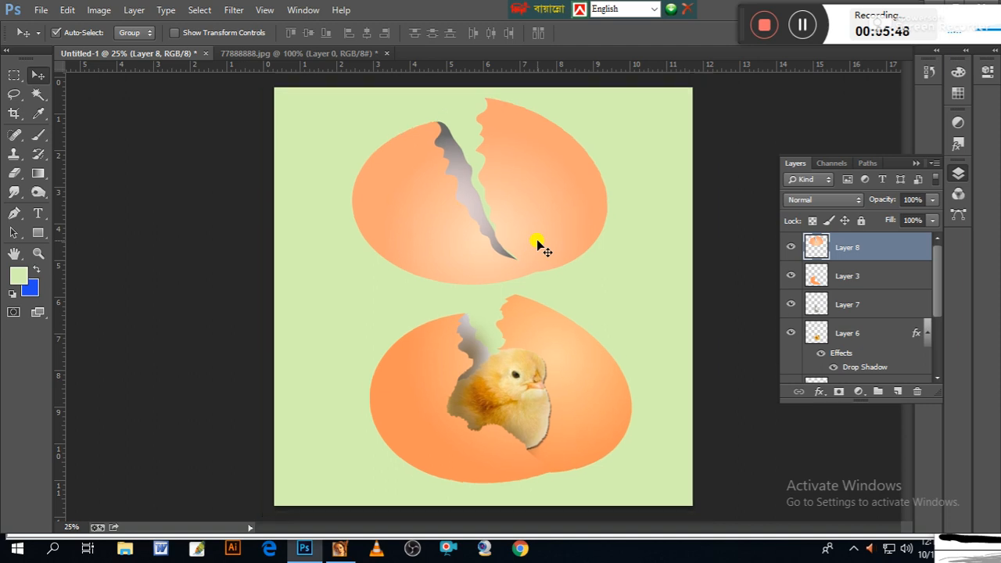
key("ctrl+minus")
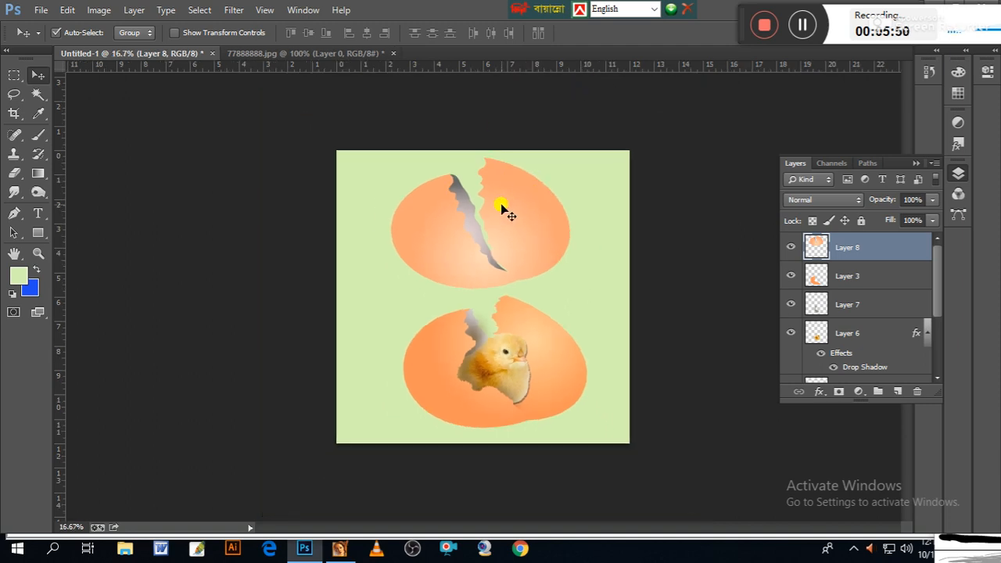
key("ctrl+t")
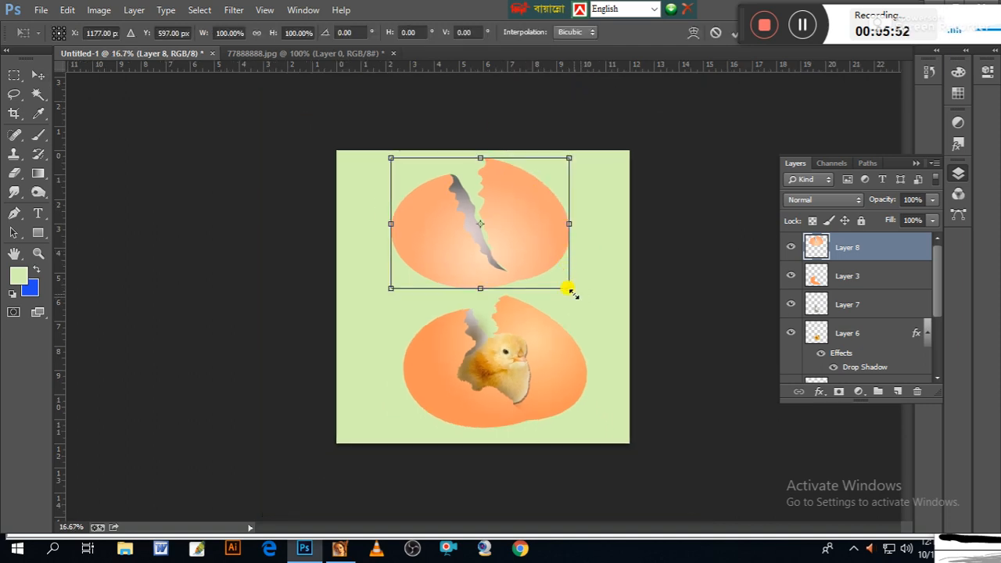
left_click_drag(566, 286, 510, 233)
key("Return")
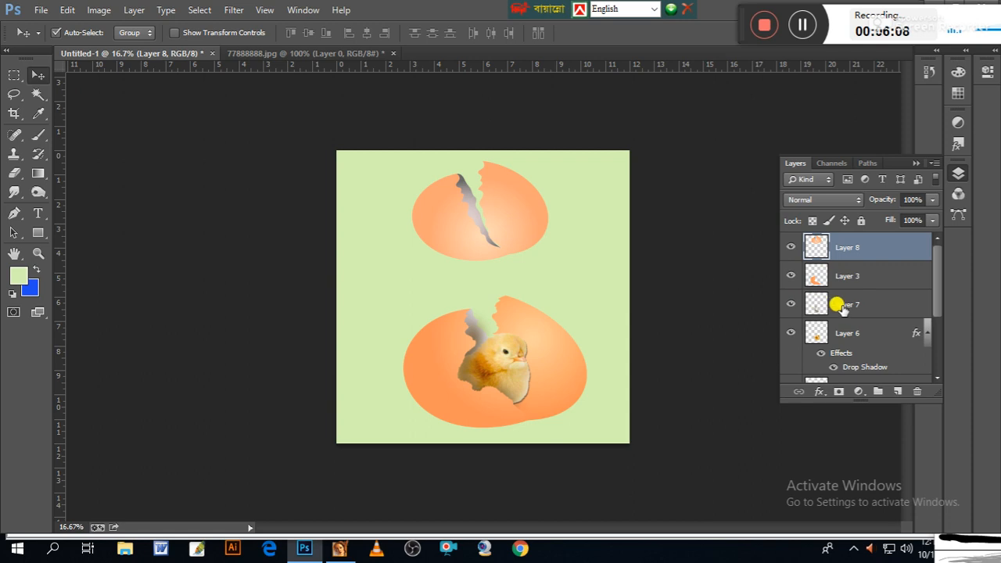
- Hide the upper cracked egg on Layer 8 and the green background on Layer 2
left_click(790, 248)
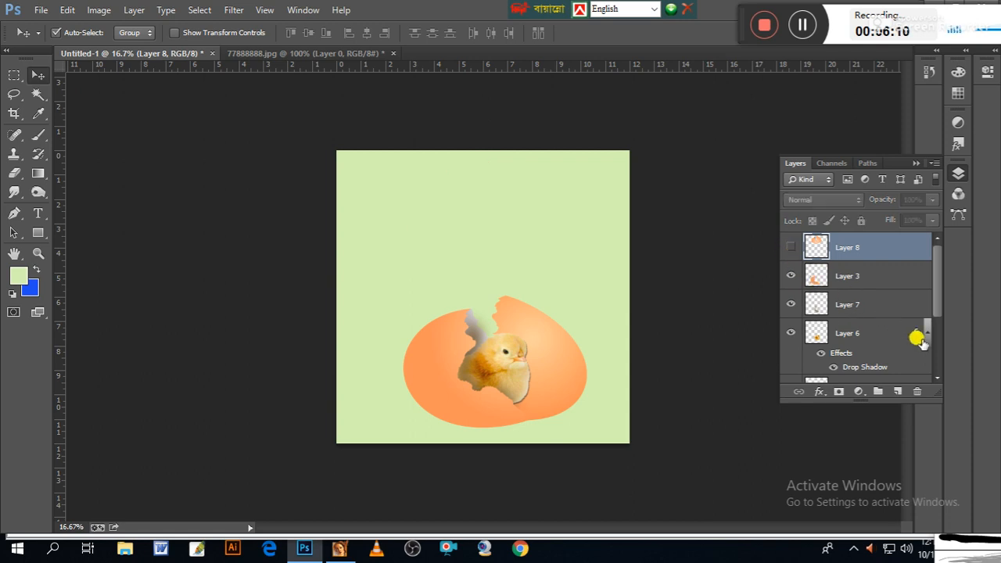
left_click(596, 309)
left_click(790, 368)
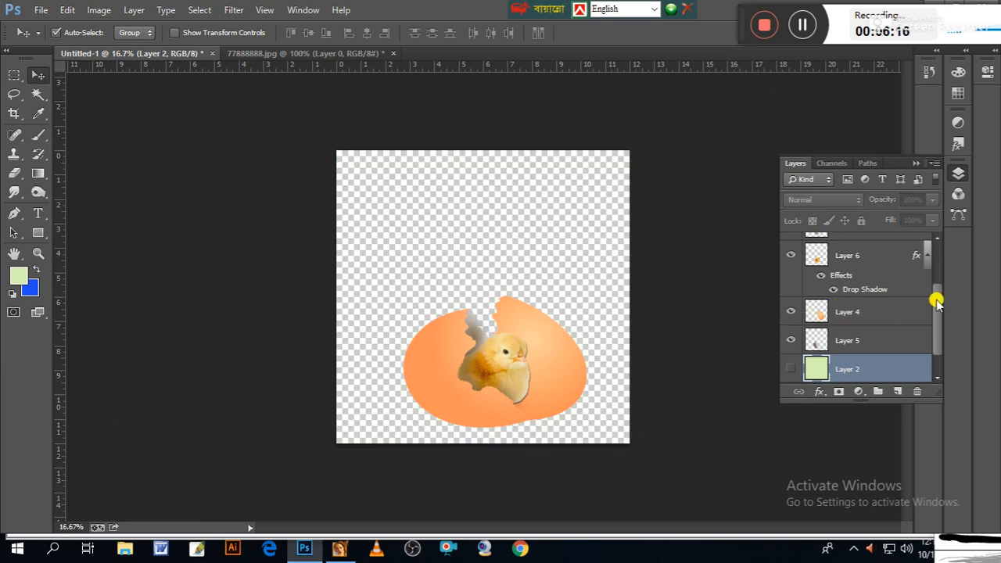
- Delete the hidden green background layer, Layer 2
left_click(935, 168)
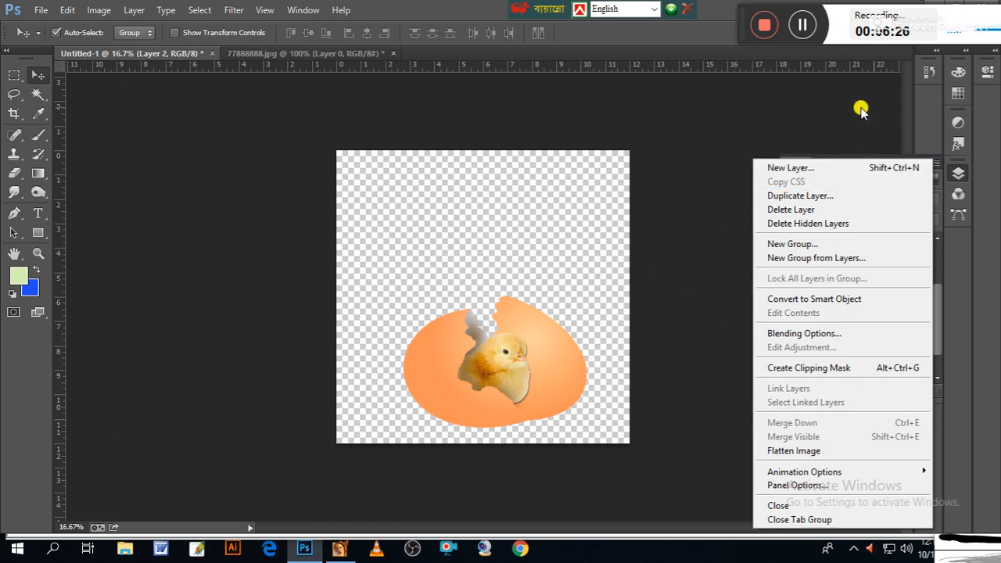
left_click(710, 266)
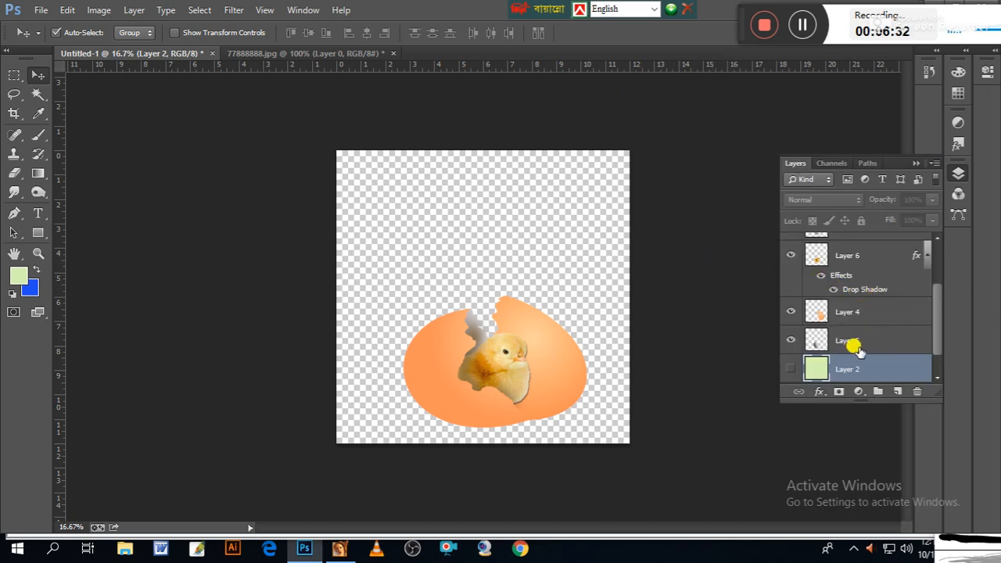
left_click_drag(903, 376, 917, 391)
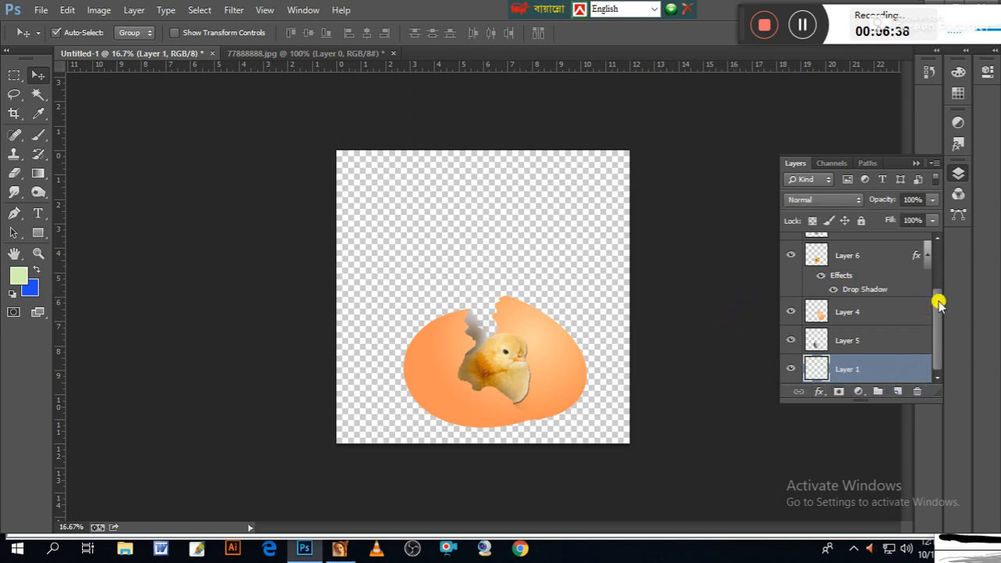
- Duplicate the hidden upper cracked egg on Layer 8 nine times
left_click_drag(936, 299, 949, 219)
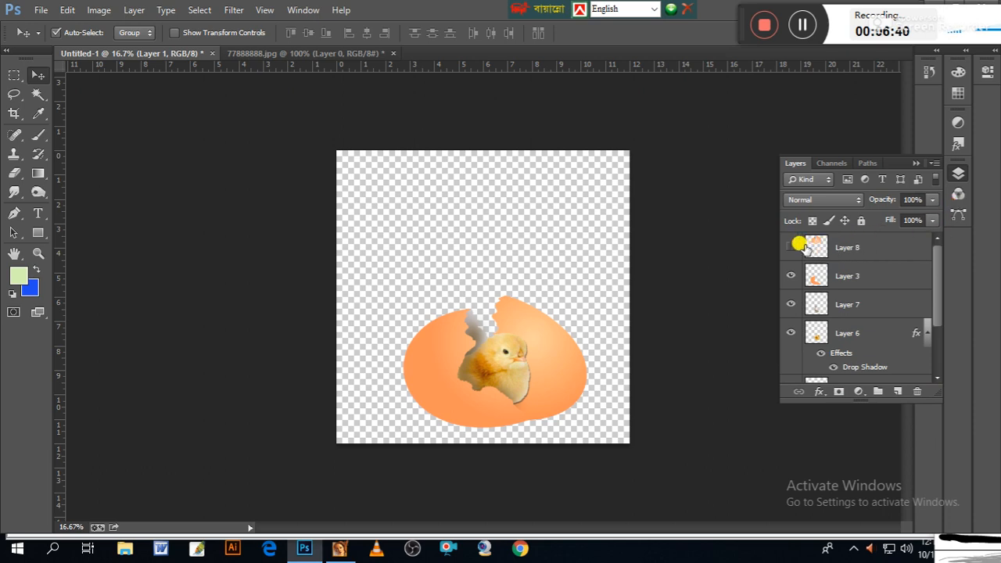
left_click(858, 250)
key("ctrl+j")
key("ctrl+j")
key("ctrl+j")
key("ctrl+j")
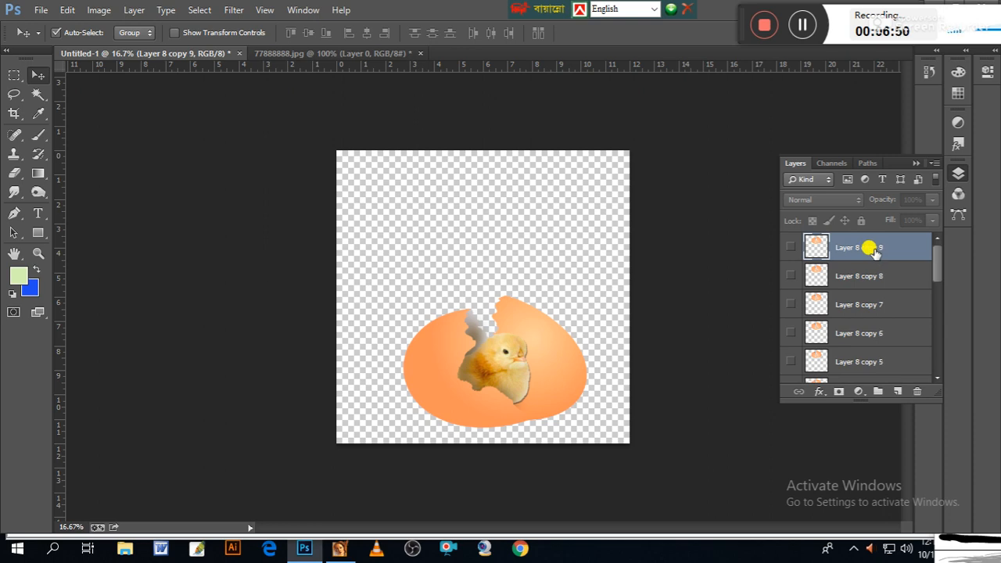
- Show the upper cracked egg on Layer 8 and on its seventh and eighth copies
left_click_drag(941, 270, 944, 362)
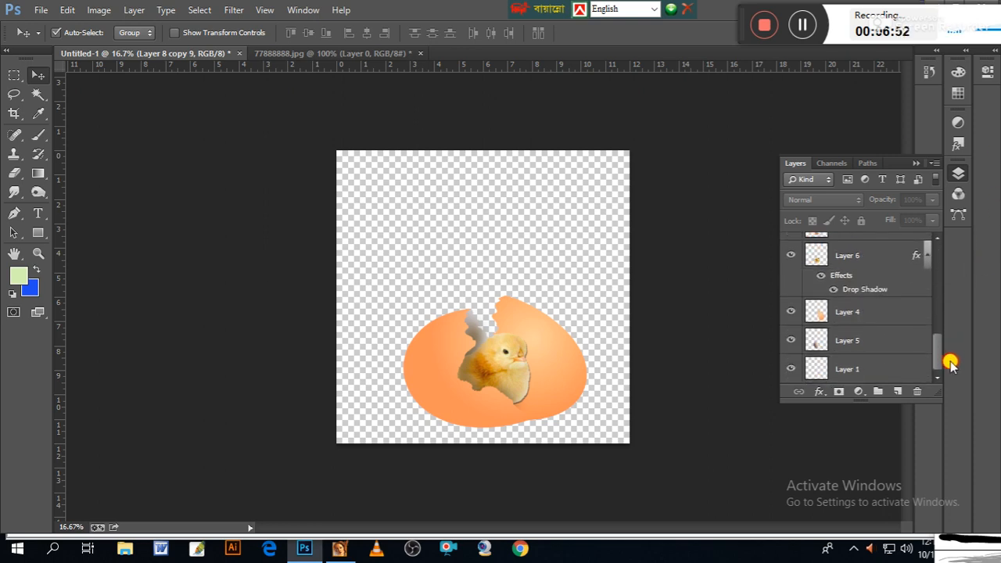
left_click(575, 360)
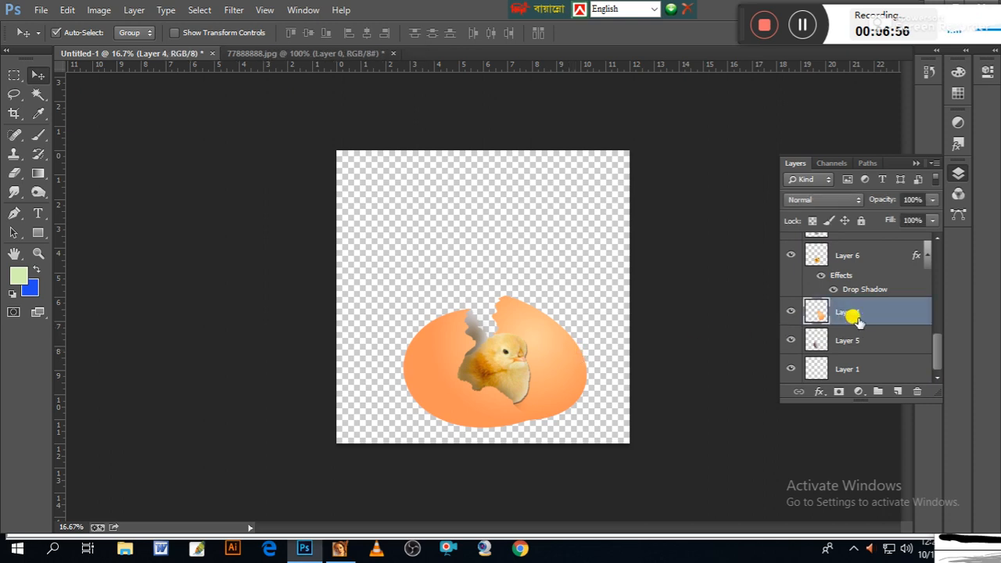
left_click_drag(936, 348, 936, 271)
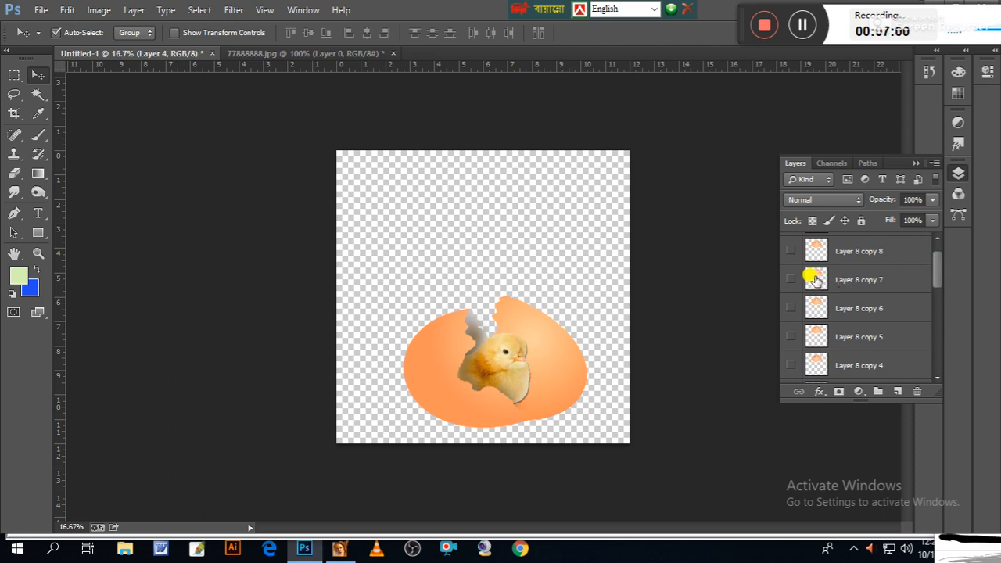
left_click(790, 280)
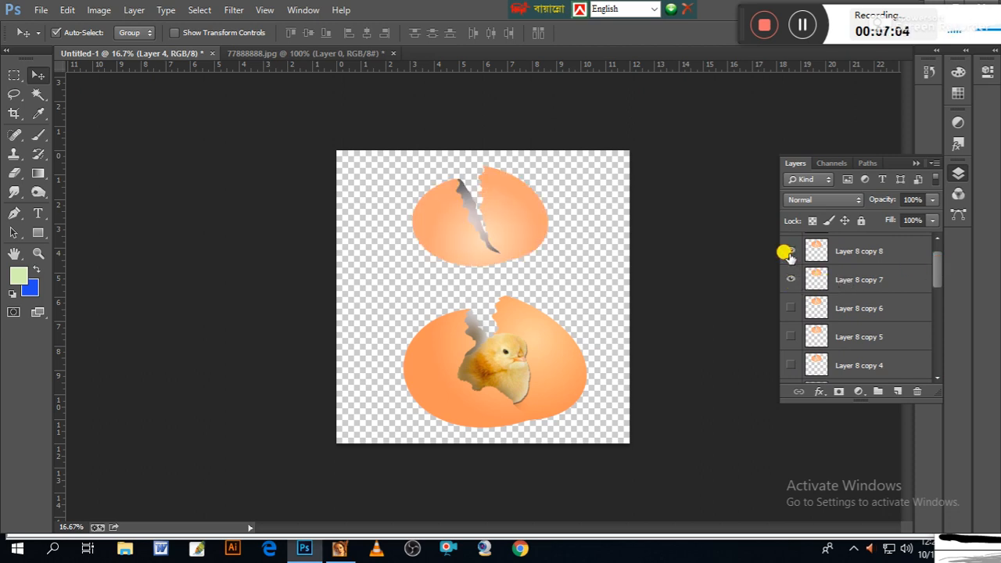
left_click_drag(936, 277, 932, 325)
left_click(790, 298)
left_click(789, 298)
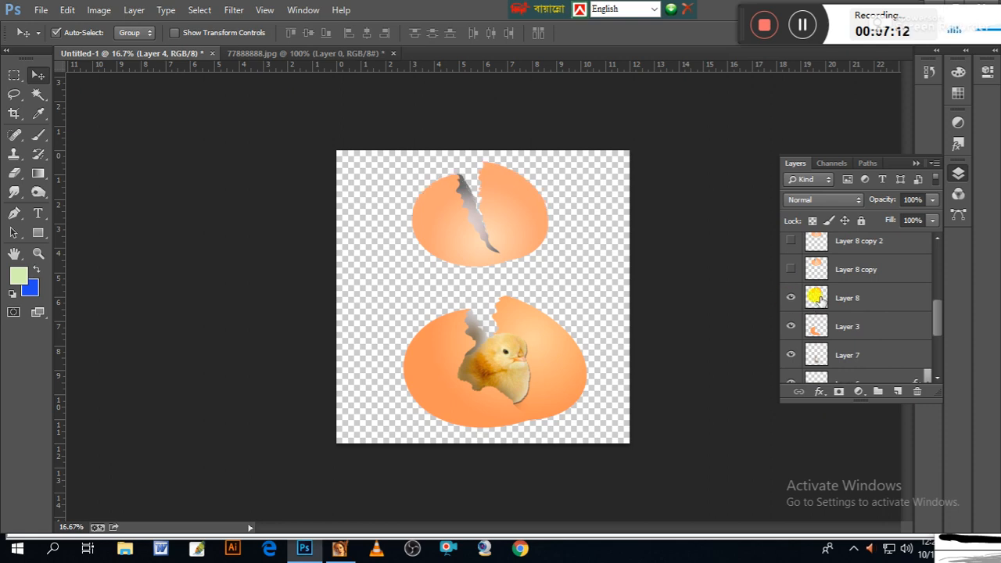
- Delete the first copy of Layer 8 and several of the other surplus copies stacked above it
left_click(872, 298)
left_click_drag(898, 268, 915, 389)
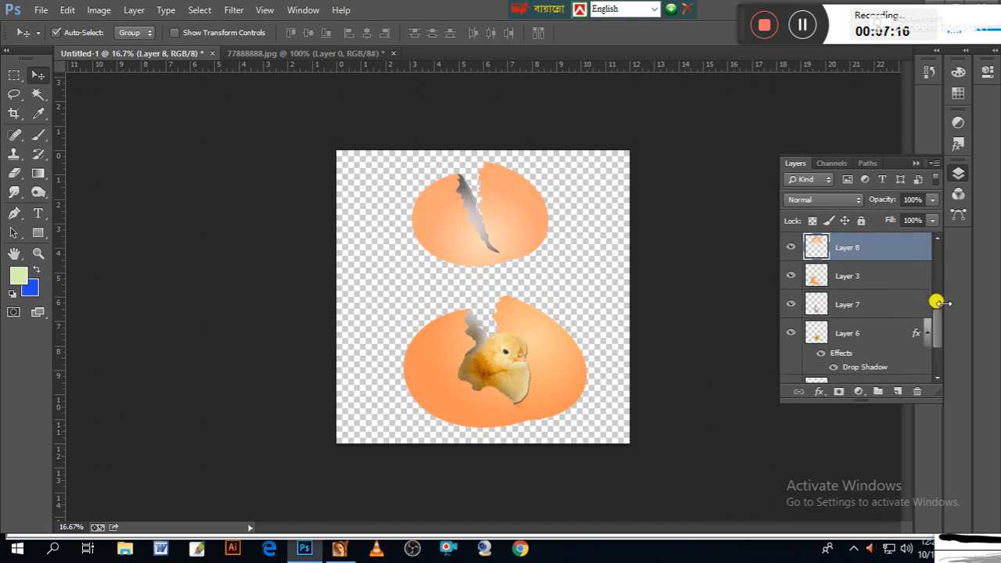
left_click_drag(936, 335, 935, 258)
scroll(915, 369, "down", 3)
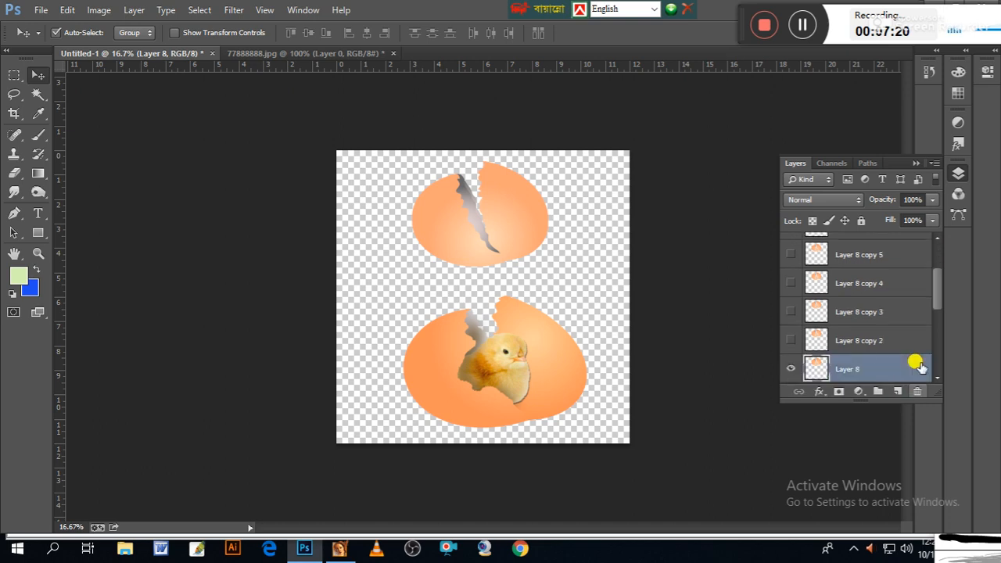
left_click_drag(917, 338, 917, 391)
left_click_drag(905, 254, 917, 389)
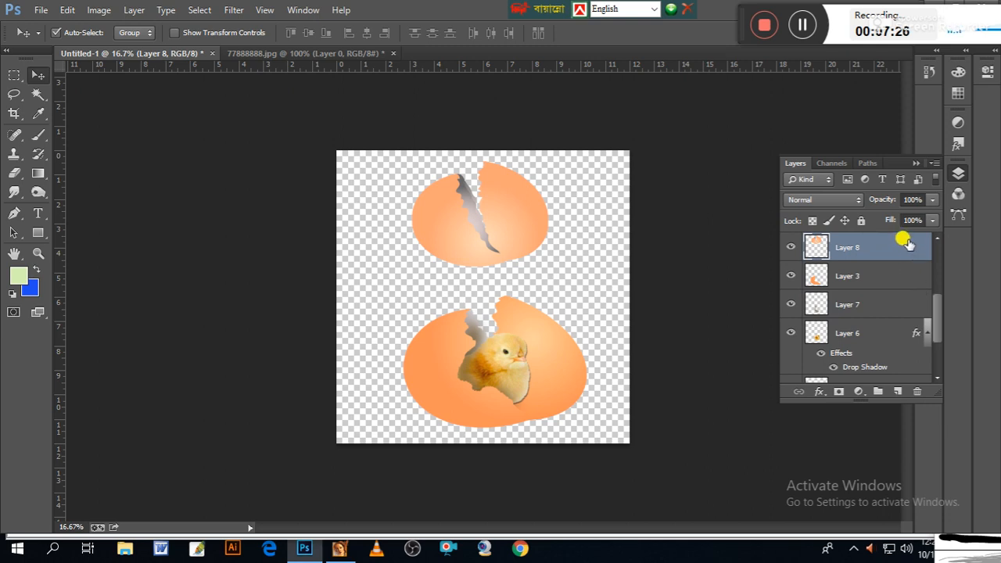
- Delete the original cracked egg on Layer 8 and another of its surplus copies
left_click(791, 247)
left_click(791, 247)
left_click_drag(915, 246, 916, 391)
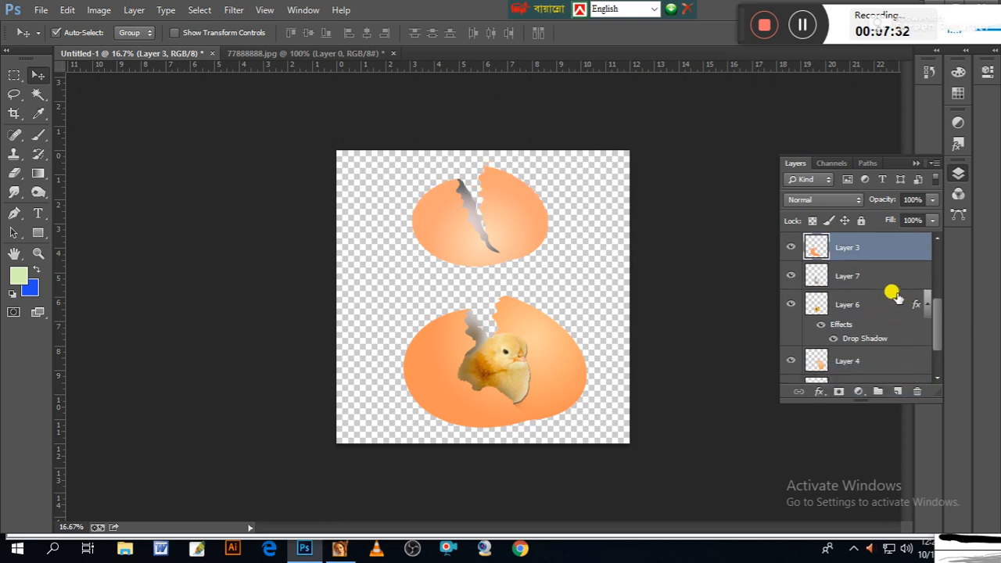
left_click_drag(936, 329, 910, 390)
left_click_drag(896, 255, 916, 391)
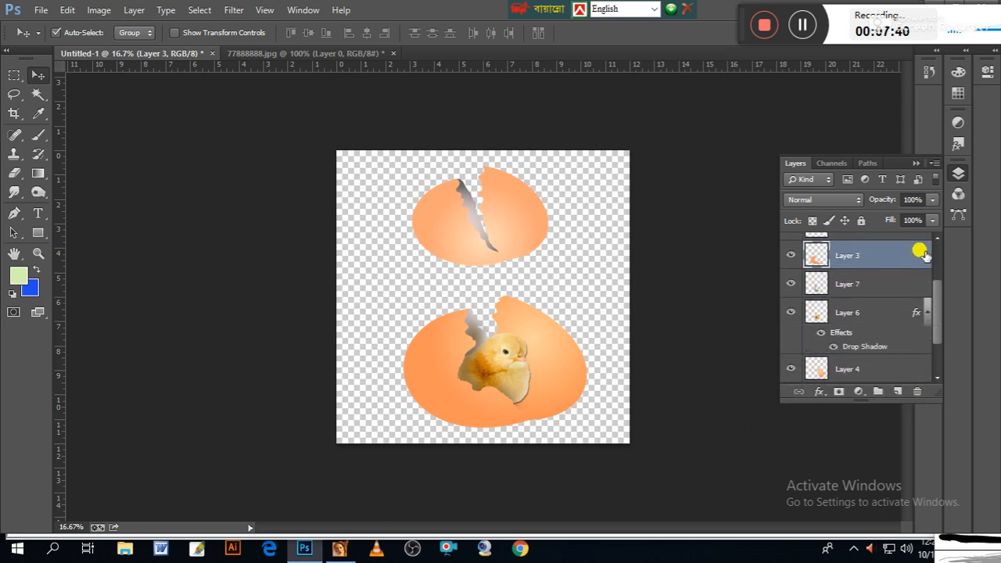
- Delete Layer 8 copy 2 and check which shell piece is on Layer 3 by hiding and showing it
left_click(791, 254)
left_click(790, 254)
left_click_drag(934, 323, 936, 277)
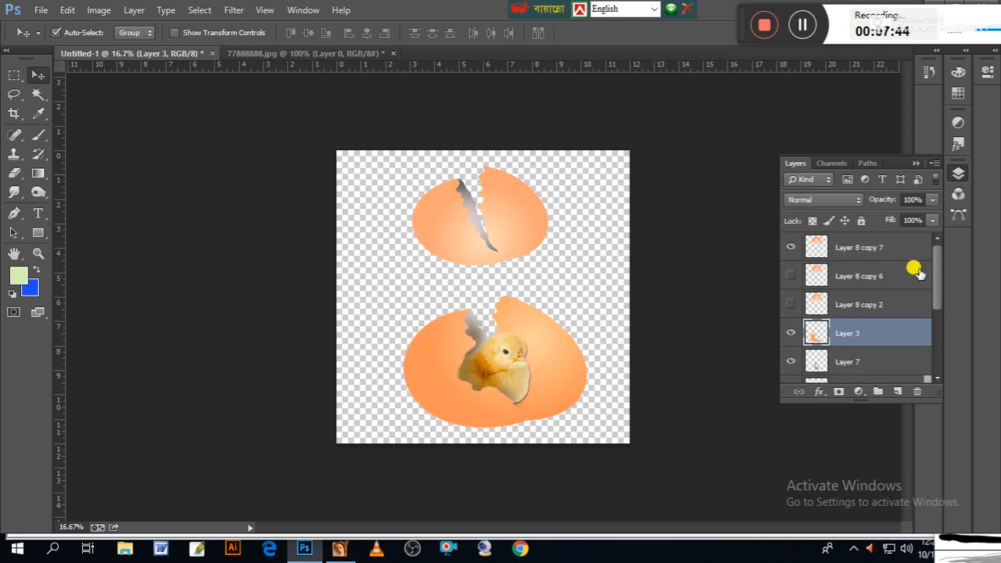
left_click_drag(856, 301, 911, 362)
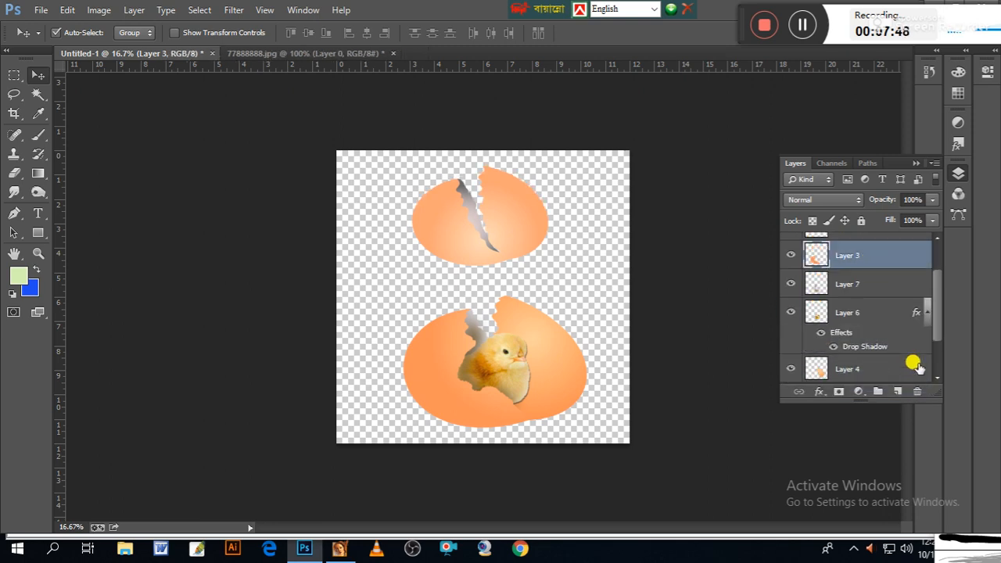
left_click(790, 254)
left_click(791, 254)
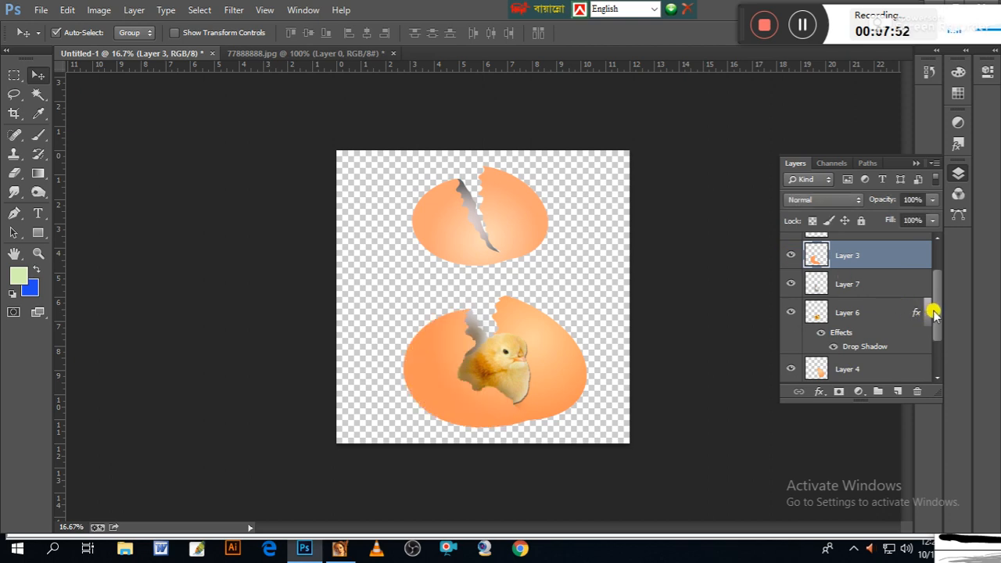
- Delete Layer 8 copy 7 and check the remaining Layer 8 copy 6 by showing and hiding it
scroll(934, 273, "up", 2)
left_click(874, 248)
left_click_drag(877, 248, 915, 391)
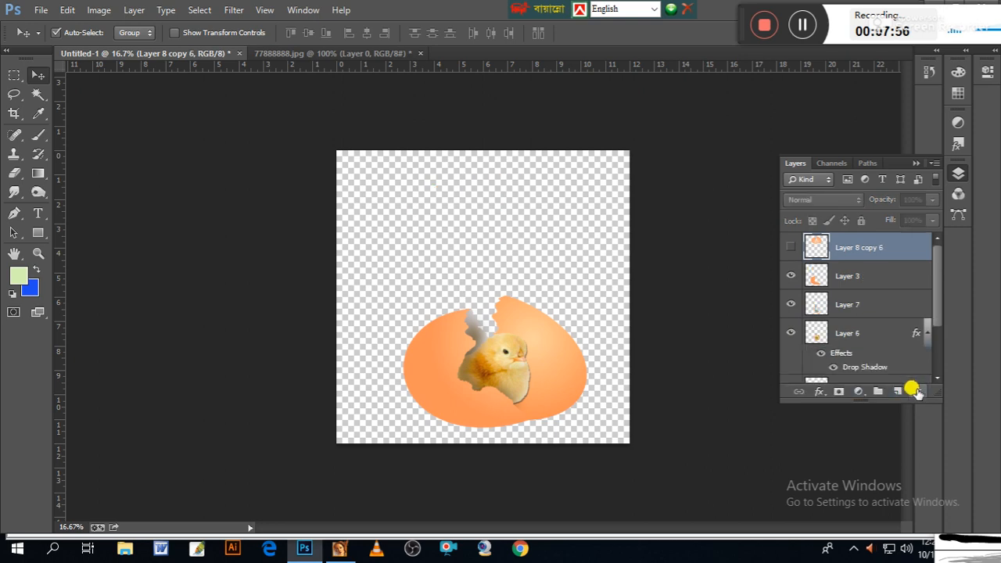
left_click(791, 246)
left_click(790, 247)
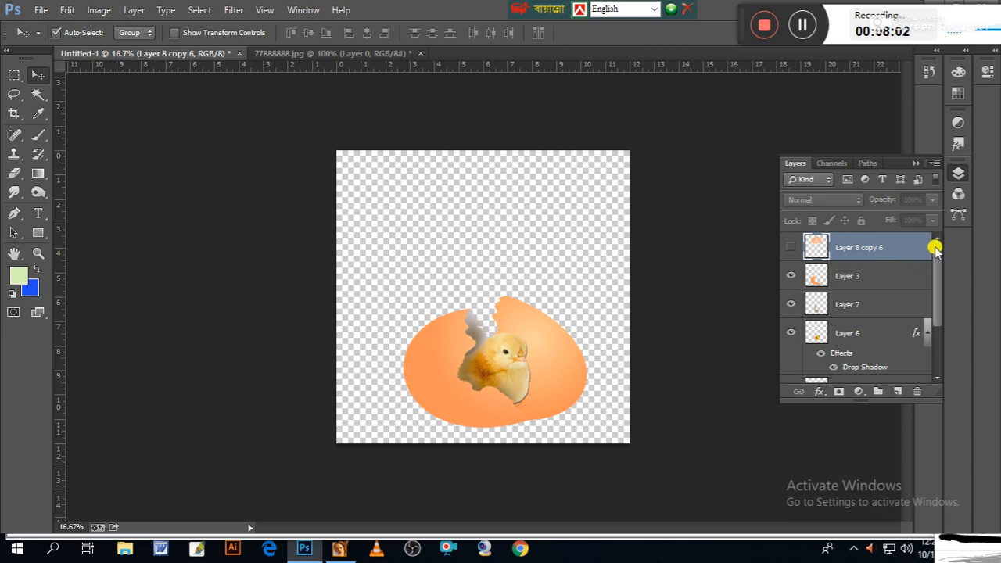
left_click(935, 162)
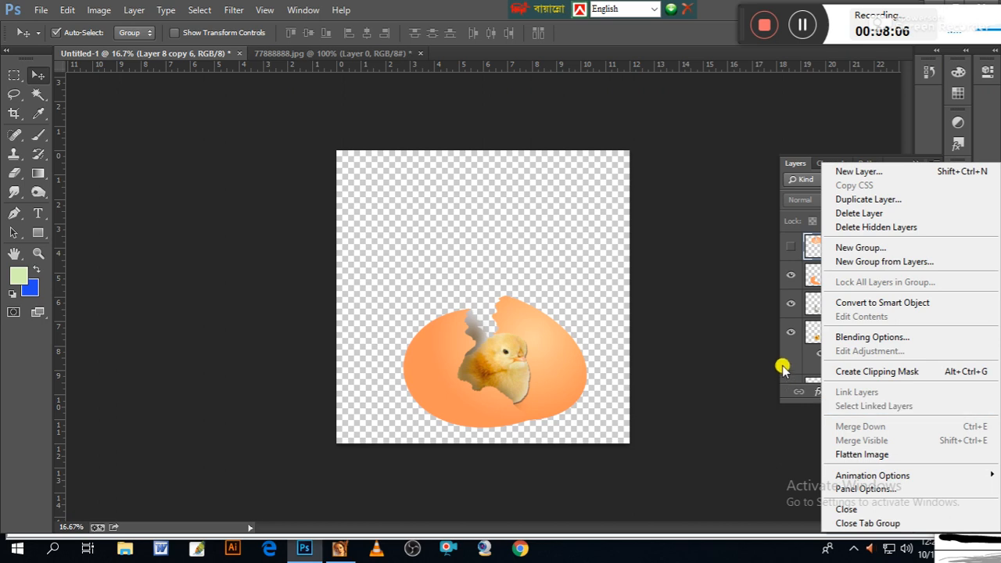
left_click(741, 341)
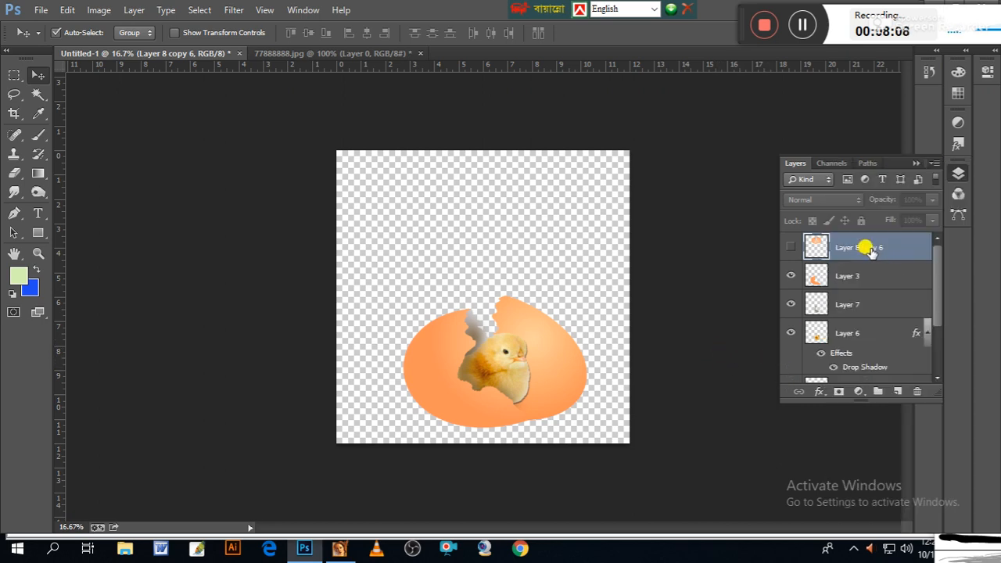
- Move Layer 8 copy 6 to the bottom of the layer stack, below Layer 1, and leave it hidden
left_click(789, 247)
left_click_drag(868, 249, 853, 360)
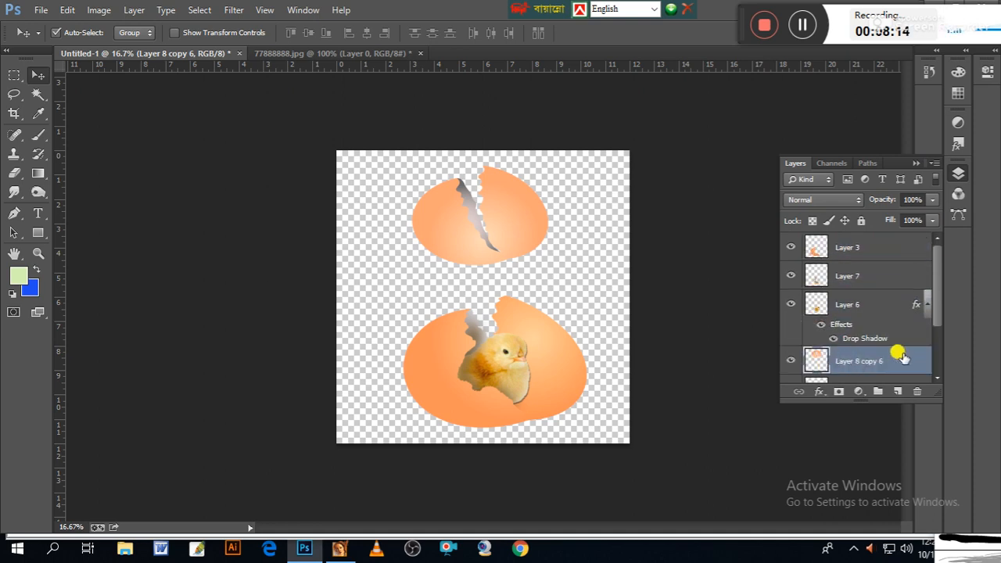
left_click_drag(939, 305, 933, 340)
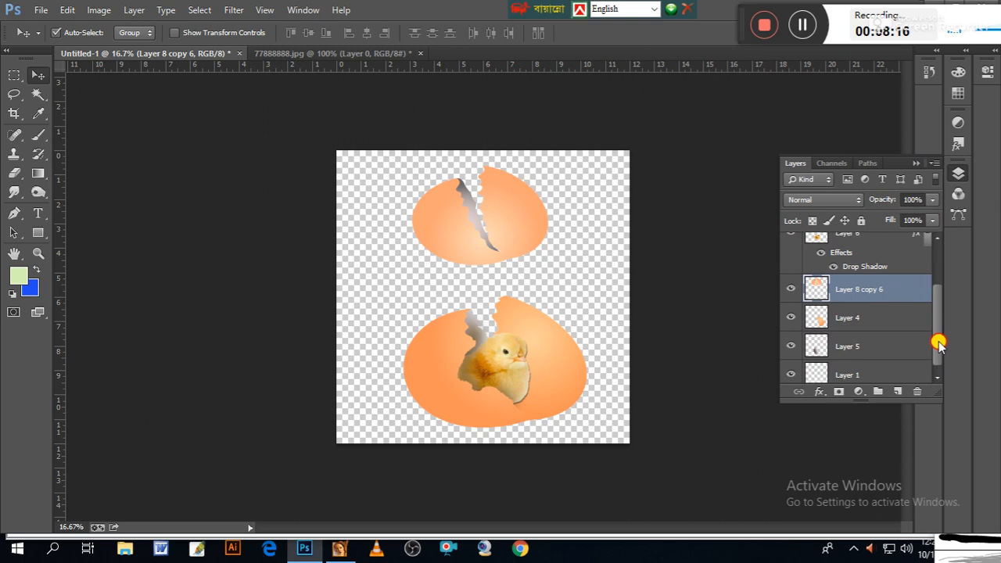
left_click_drag(871, 283, 867, 375)
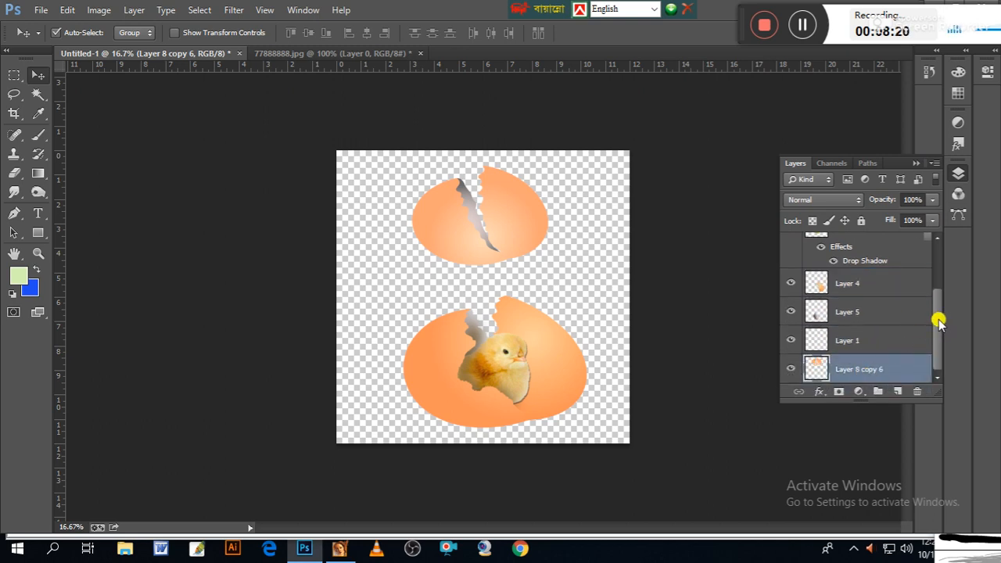
left_click(790, 368)
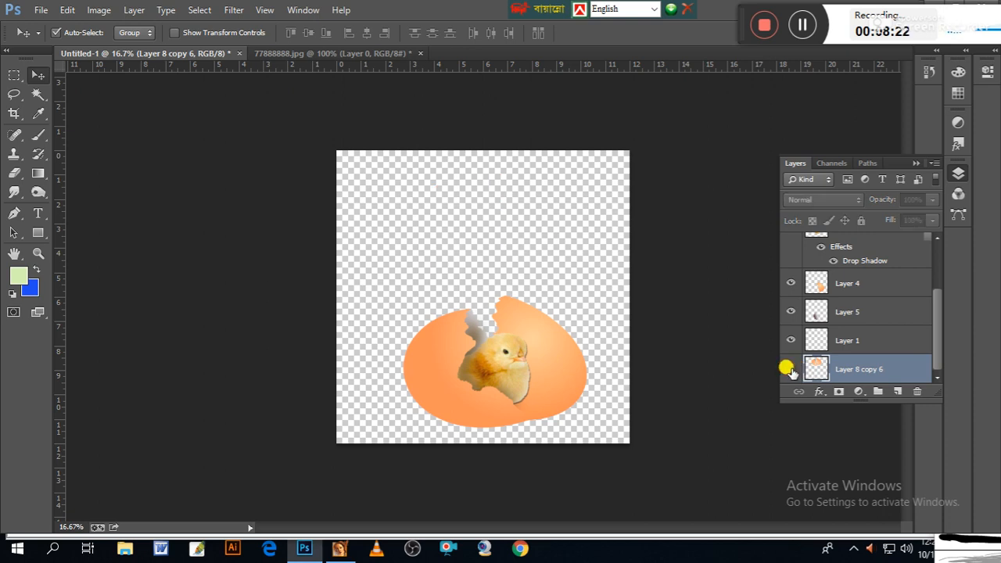
- Delete the empty Layer 1 above the hidden cracked egg layer
left_click(931, 165)
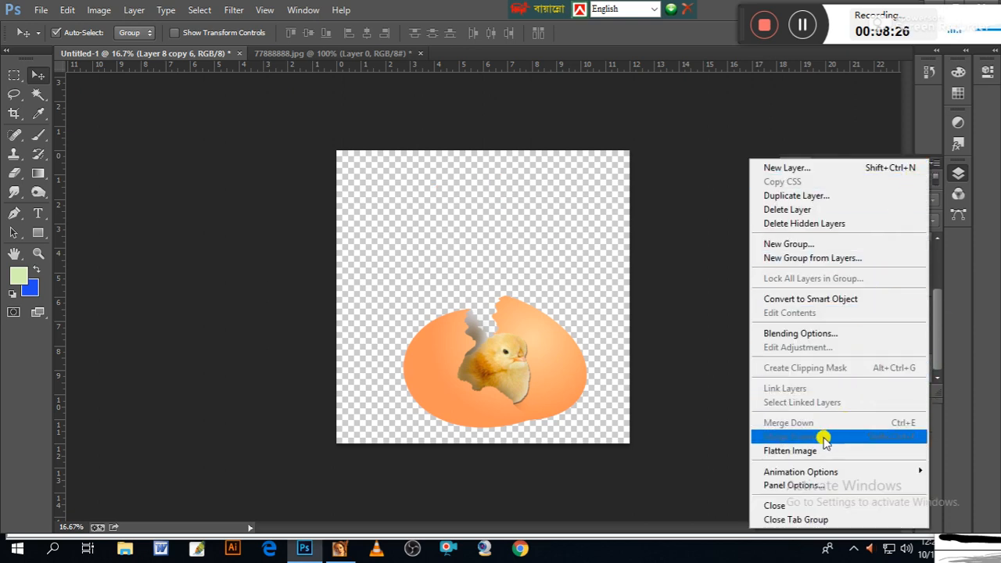
left_click(718, 290)
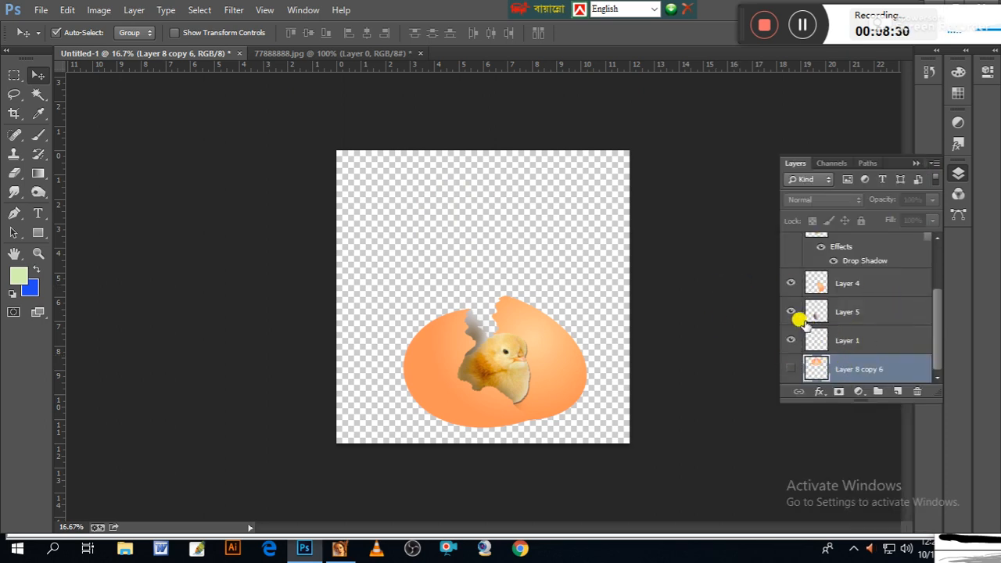
left_click(790, 340)
left_click_drag(849, 344, 917, 391)
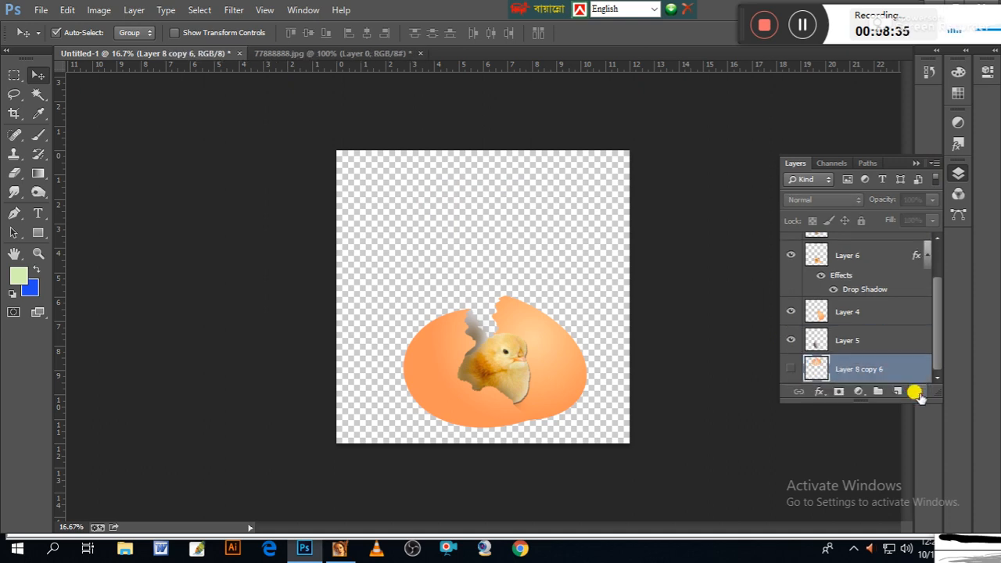
- Examine what Layer 5 and Layer 7 contribute to the chick's egg by hiding and showing each one
left_click(789, 341)
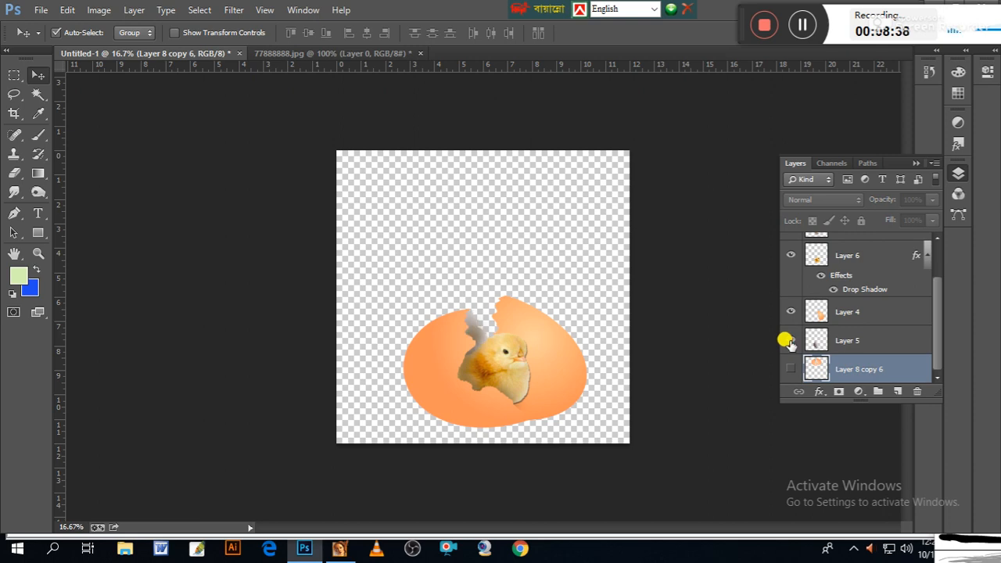
left_click(789, 341)
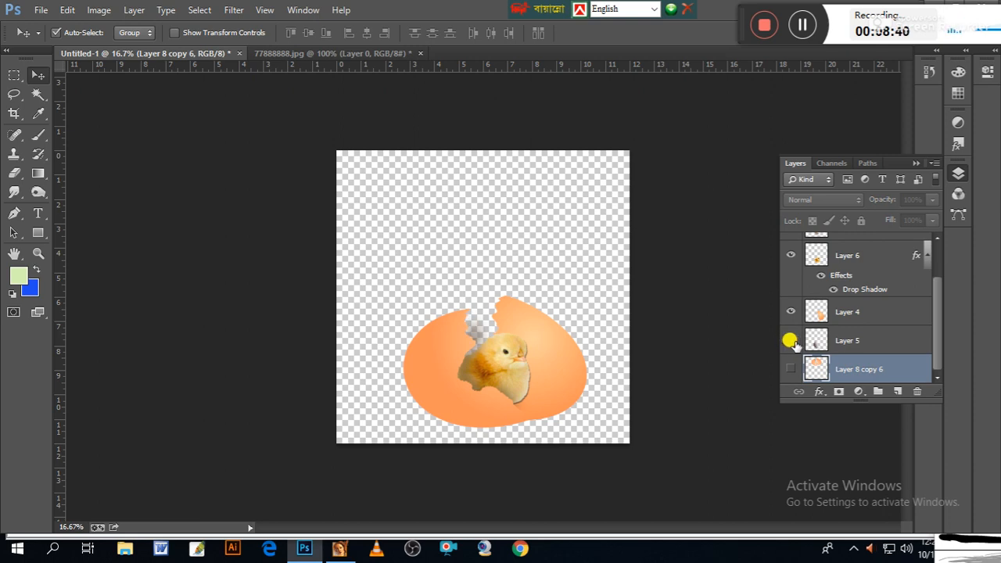
left_click_drag(939, 339, 946, 312)
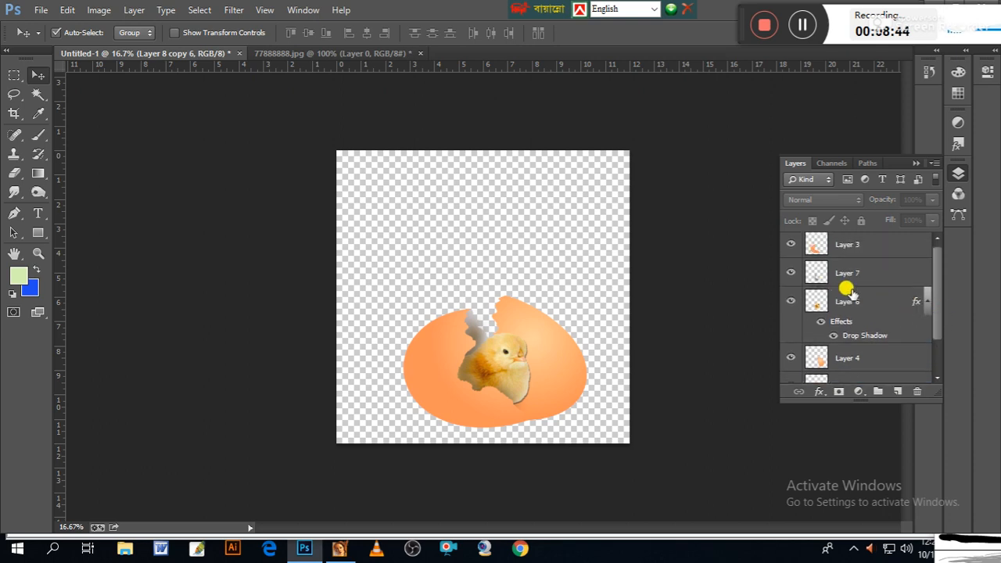
left_click(790, 271)
left_click(789, 271)
left_click(790, 271)
left_click(790, 272)
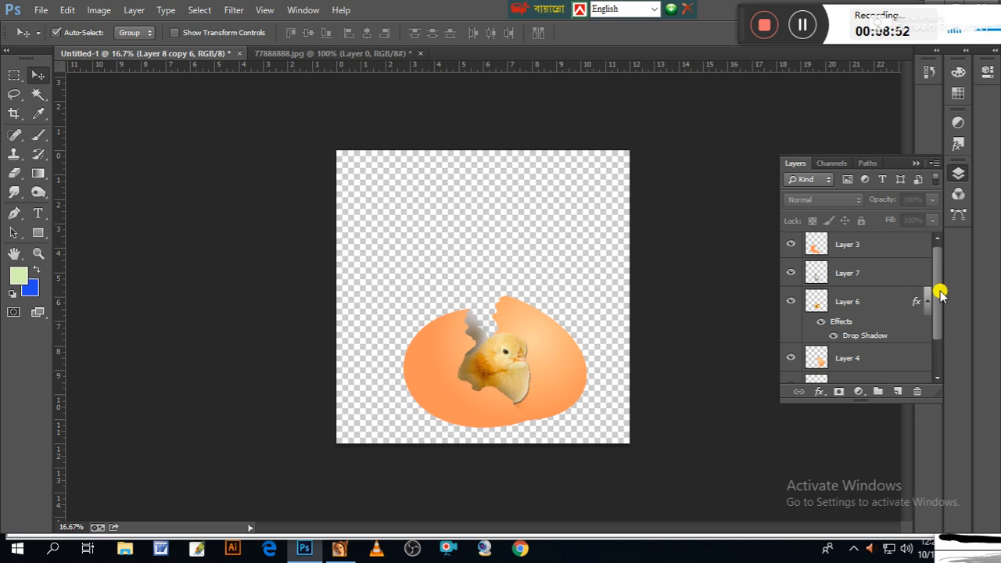
scroll(941, 298, "up", 1)
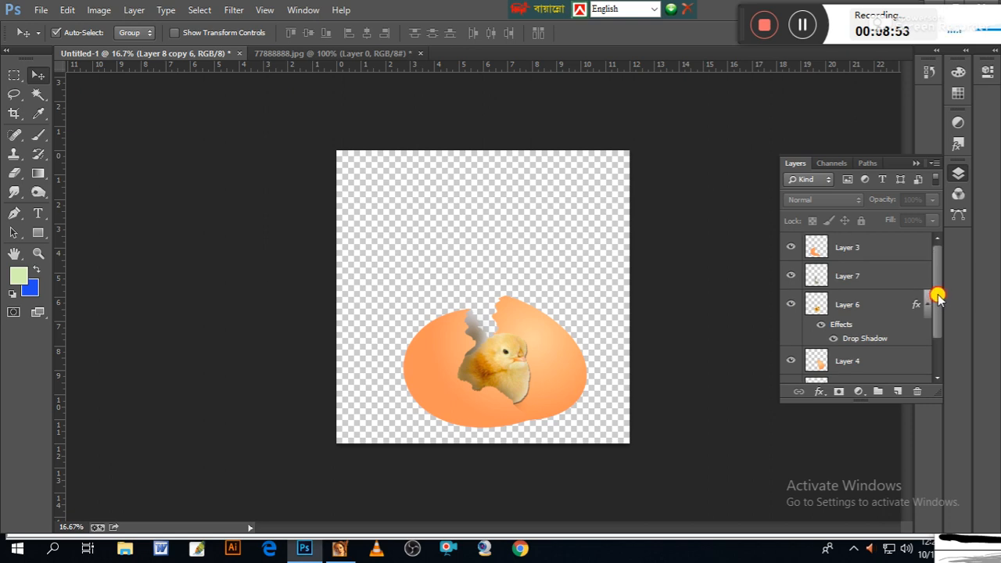
left_click(932, 167)
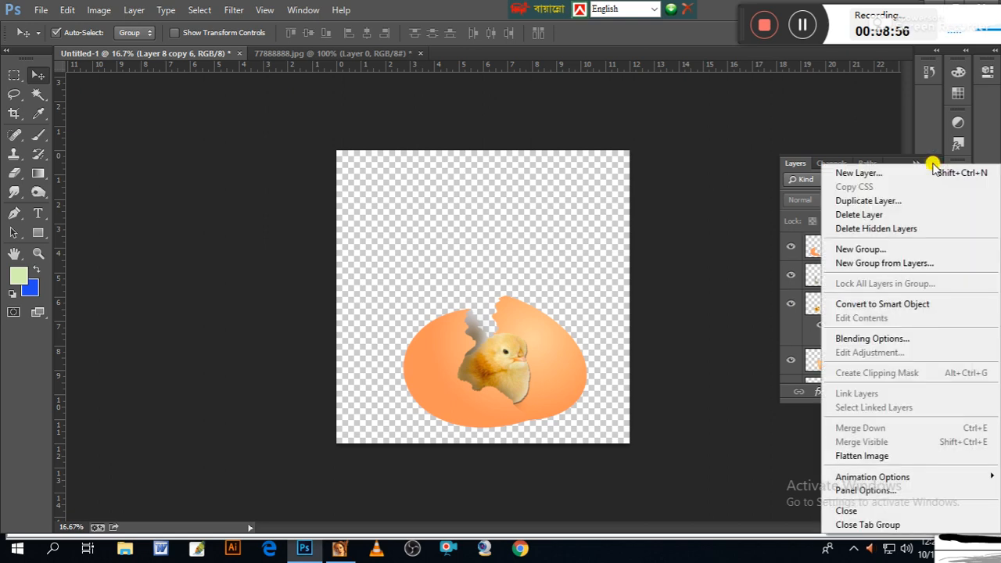
left_click(759, 290)
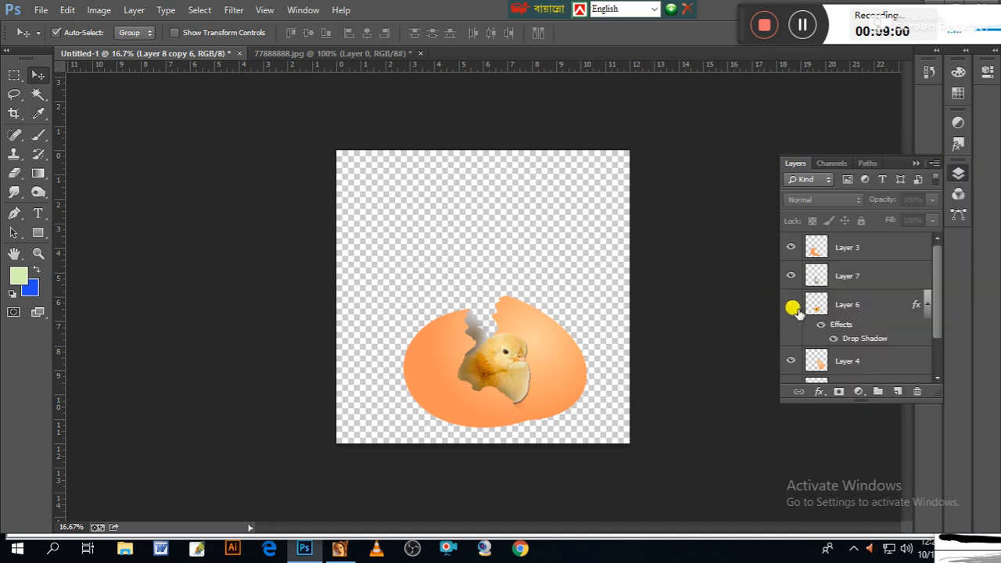
- Collapse Layer 6's effects list, then show Layer 8 copy 6 and shift its cracked egg slightly up and to the right
left_click(928, 306)
left_click_drag(937, 305, 937, 321)
left_click(791, 368)
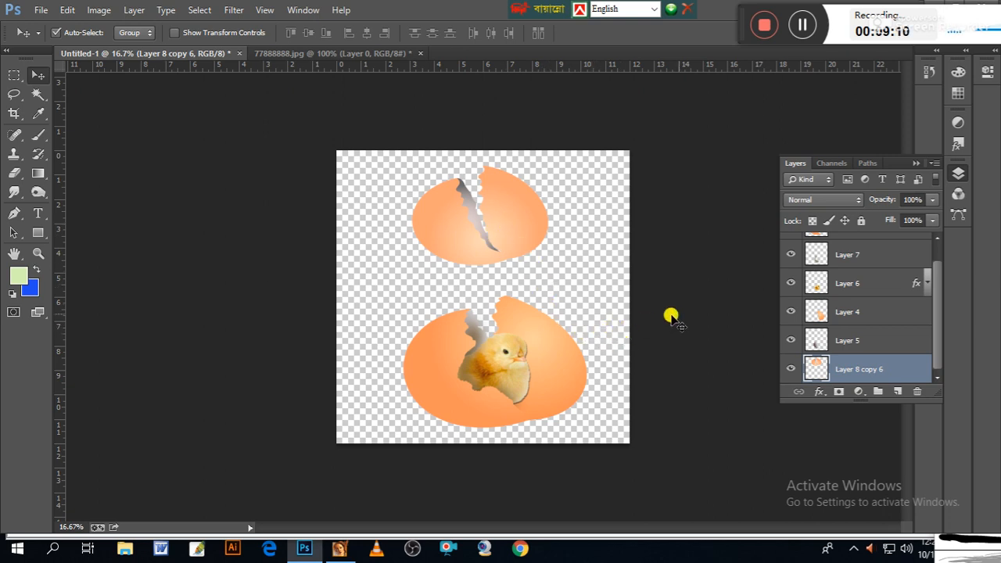
left_click_drag(513, 225, 518, 215)
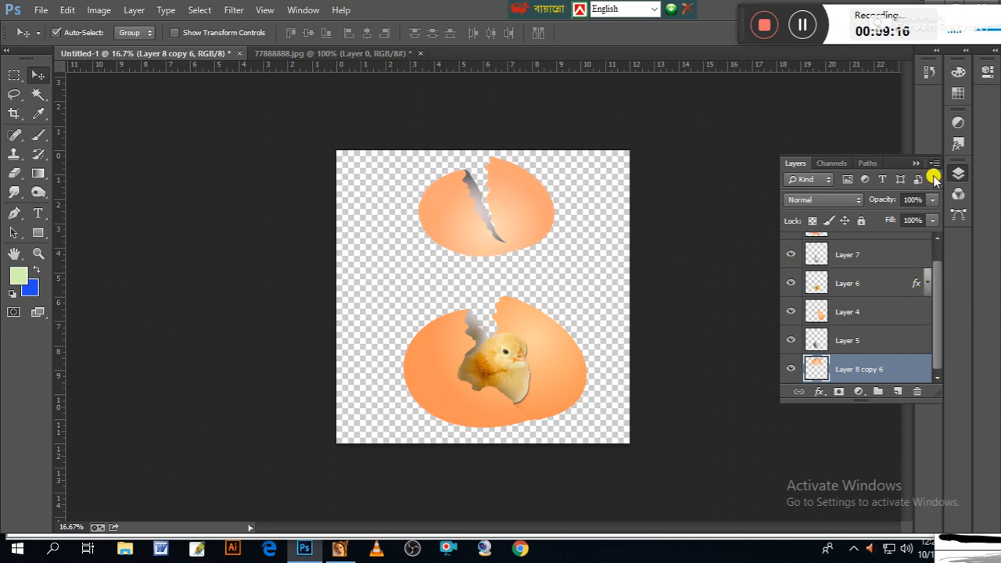
- Hide the cracked egg on Layer 8 copy 6 again
left_click(789, 370)
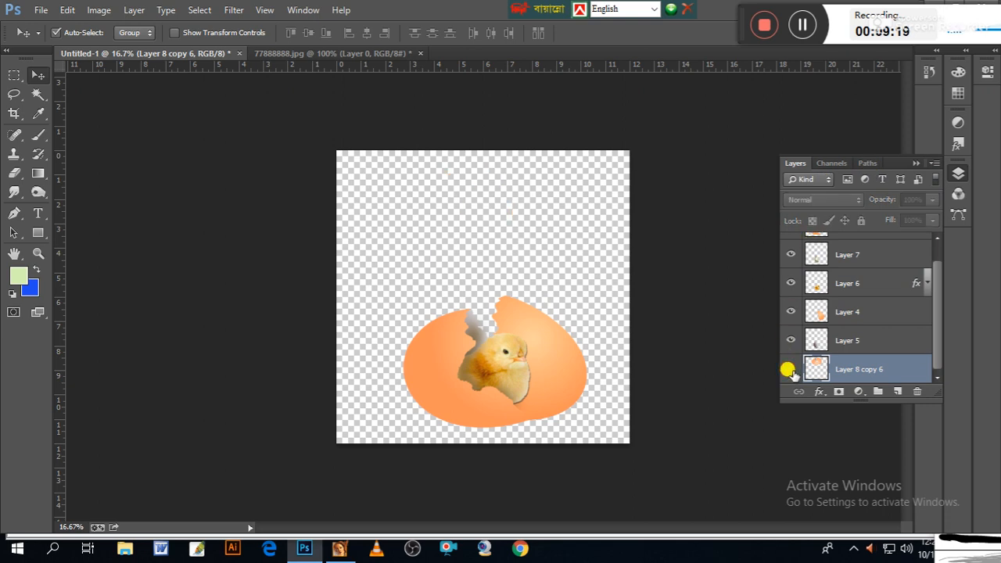
left_click(933, 162)
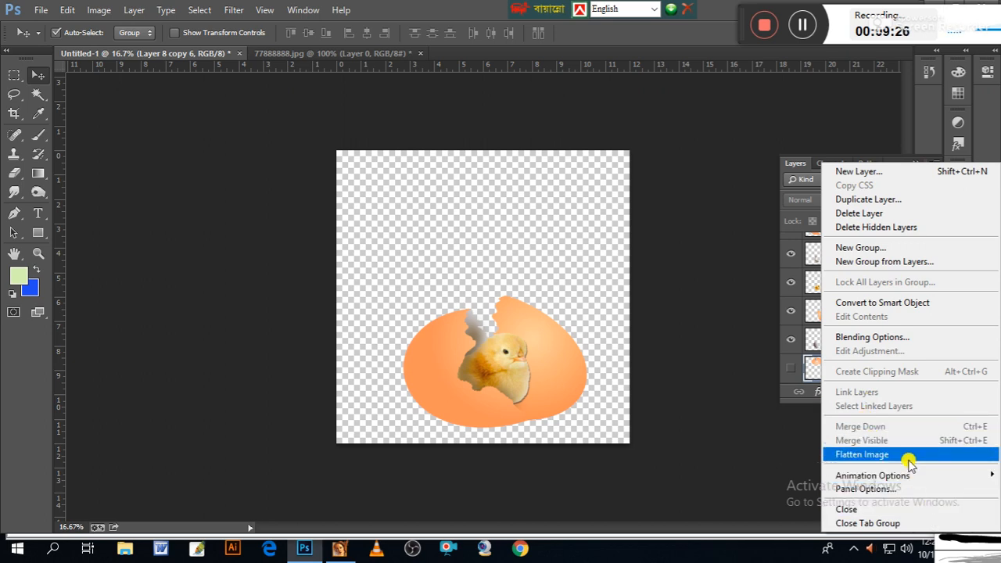
left_click(714, 448)
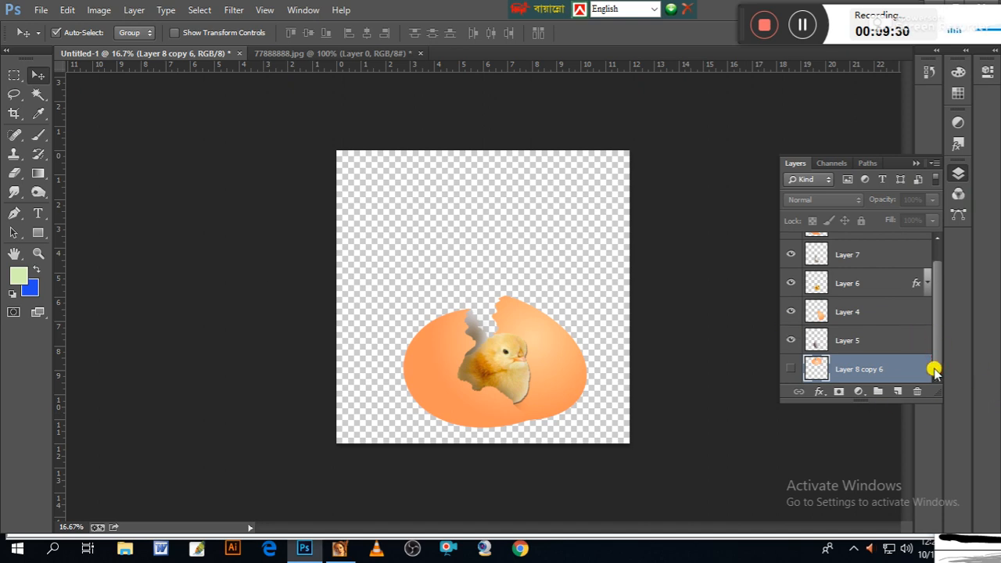
- Add a new layer above Layer 8 copy 6 and fill it with the light green foreground color
left_click_drag(900, 398, 915, 392)
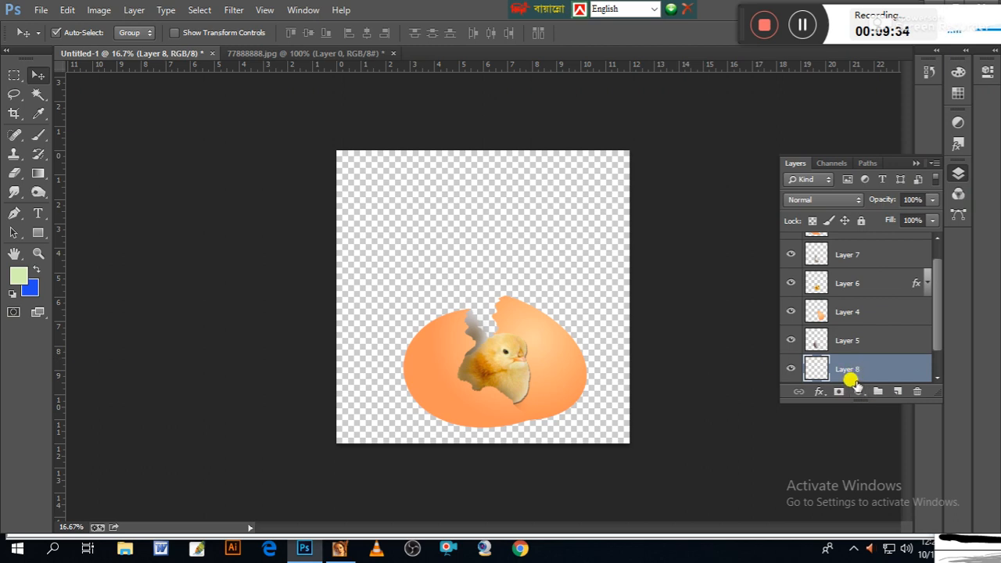
key("alt+BackSpace")
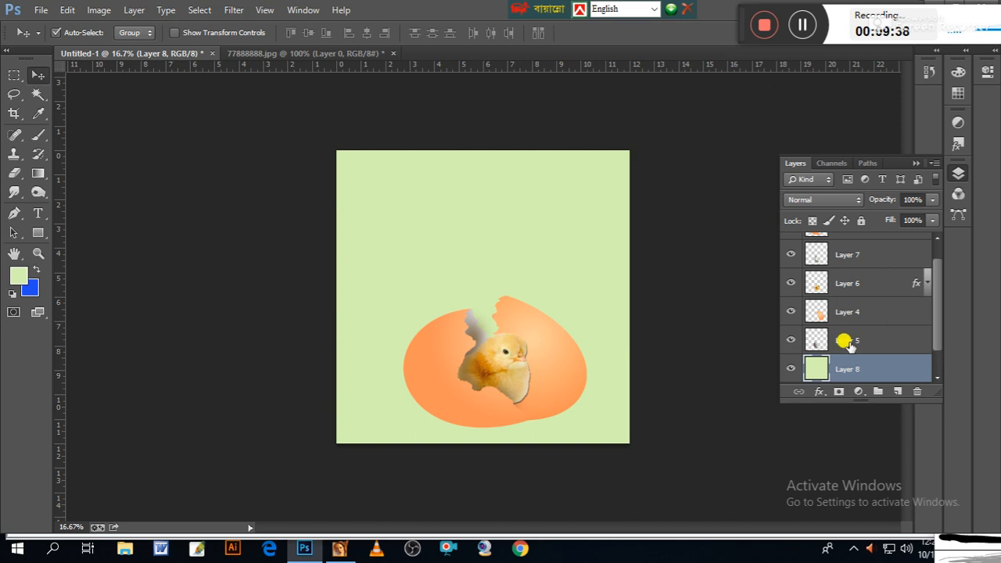
- Move Layer 8 copy 6 above the green Layer 8 and make it visible
scroll(936, 334, "up", 1)
scroll(936, 334, "up", 1)
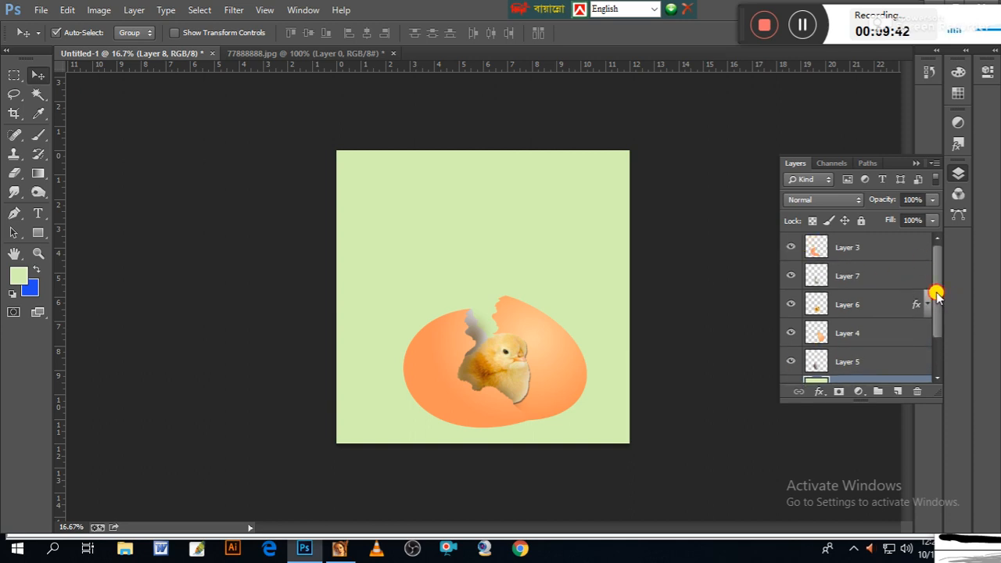
left_click_drag(936, 295, 933, 353)
left_click(832, 373)
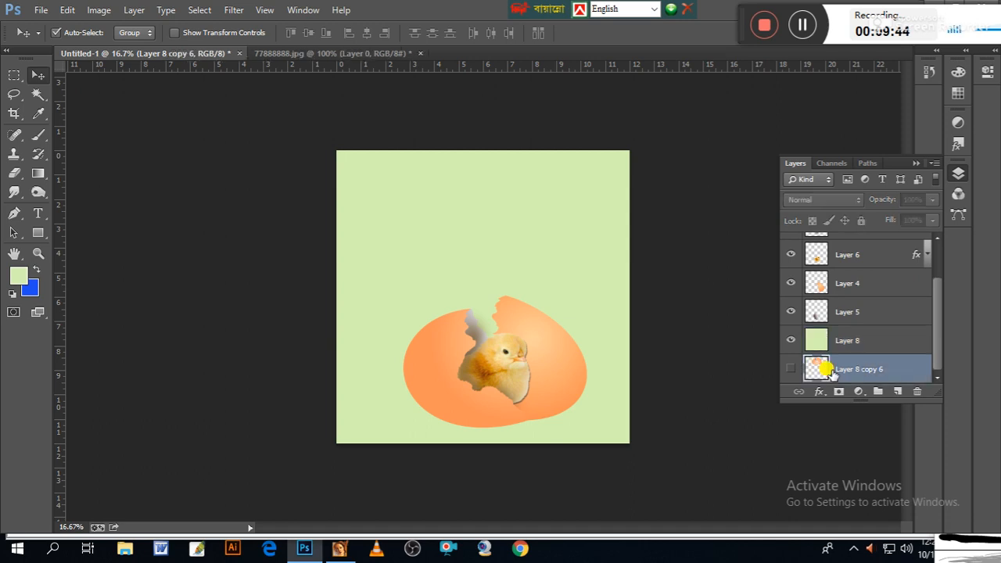
left_click_drag(840, 367, 844, 332)
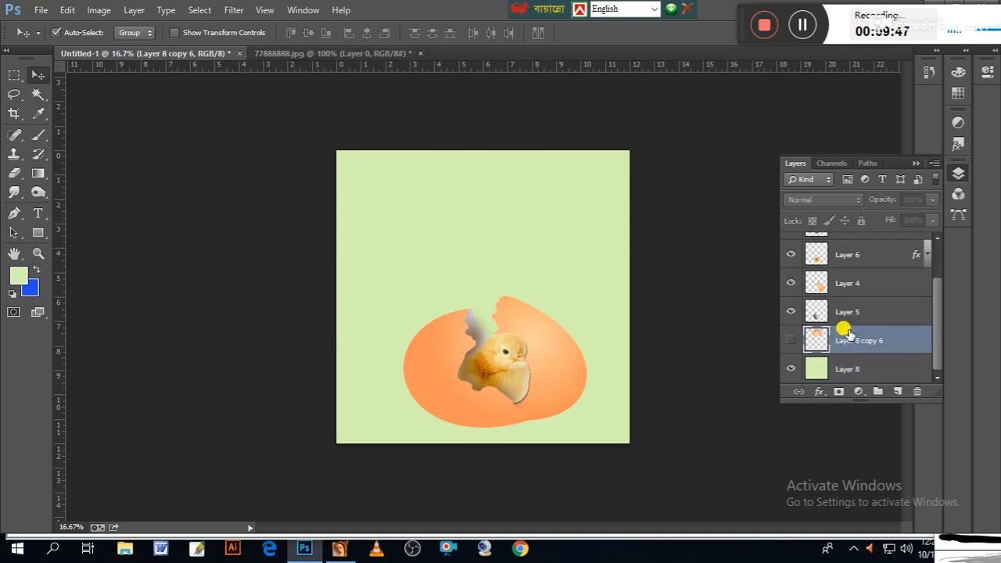
left_click(790, 341)
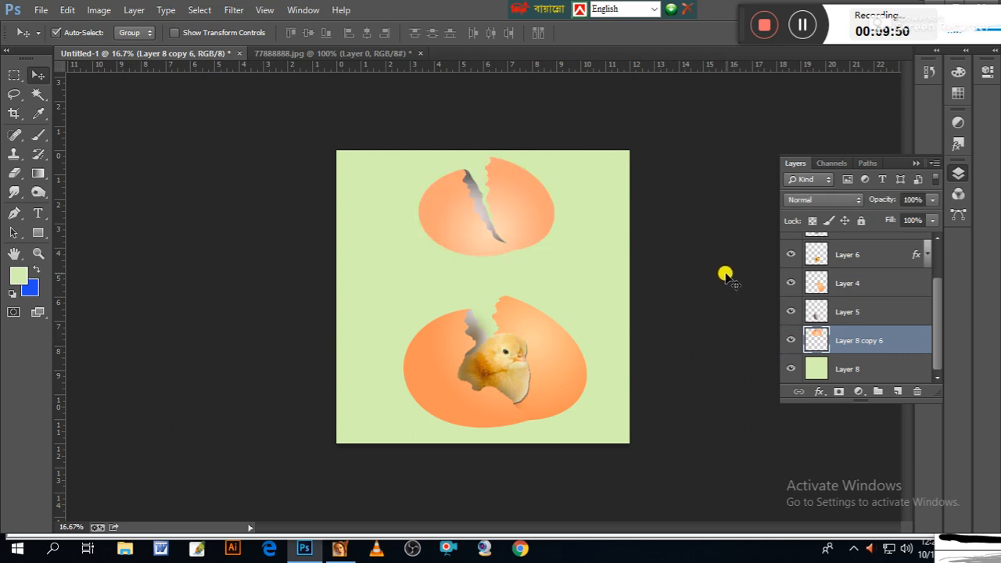
- Create a soft dark elliptical shadow beneath the upper egg on a new layer set to Multiply
key("ctrl+plus")
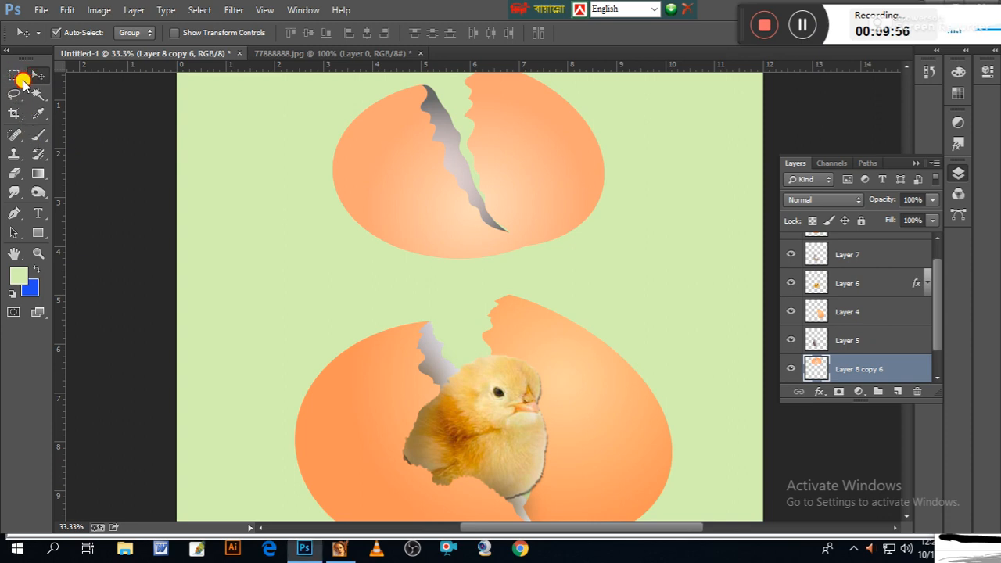
left_click_drag(13, 76, 47, 86)
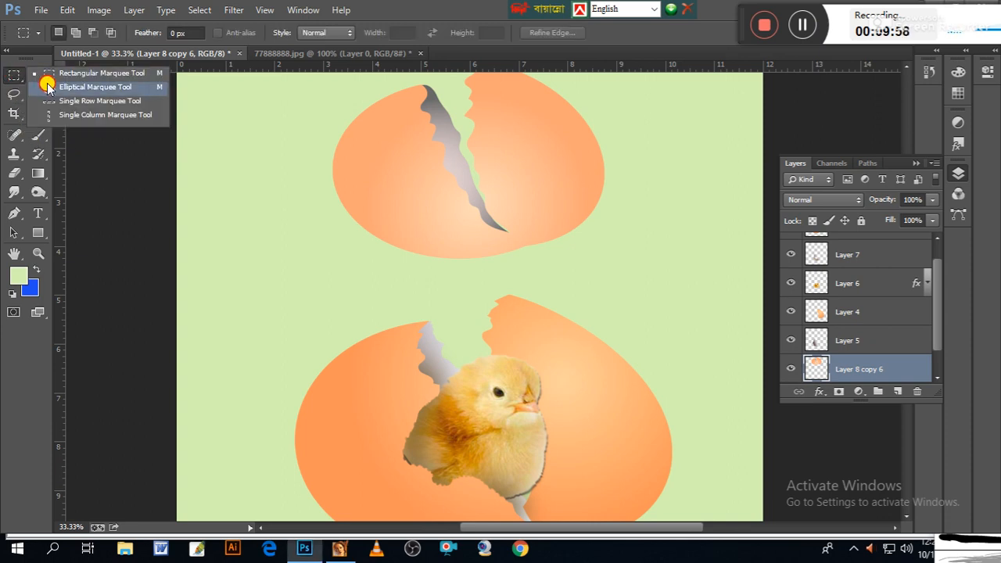
left_click(52, 89)
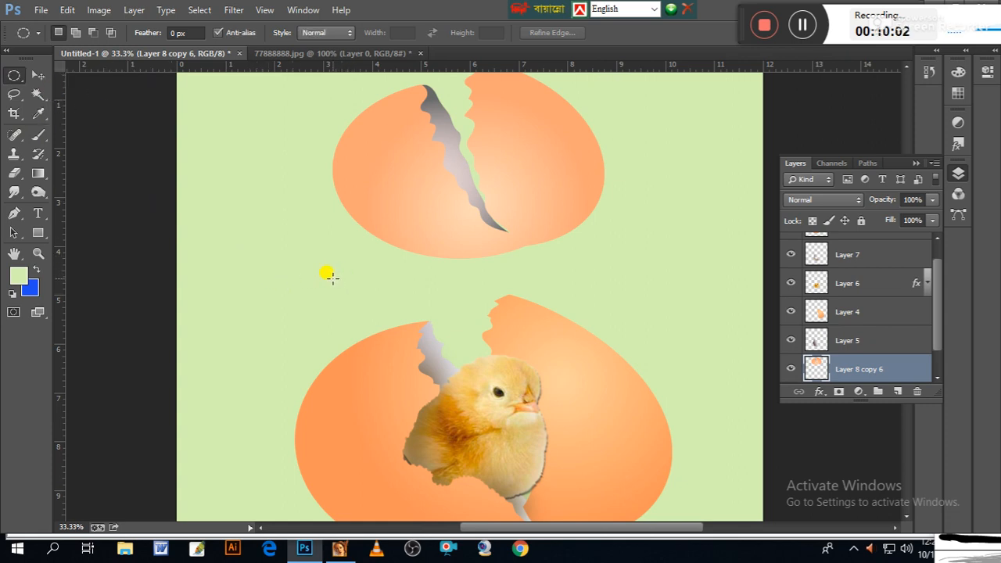
left_click(897, 392)
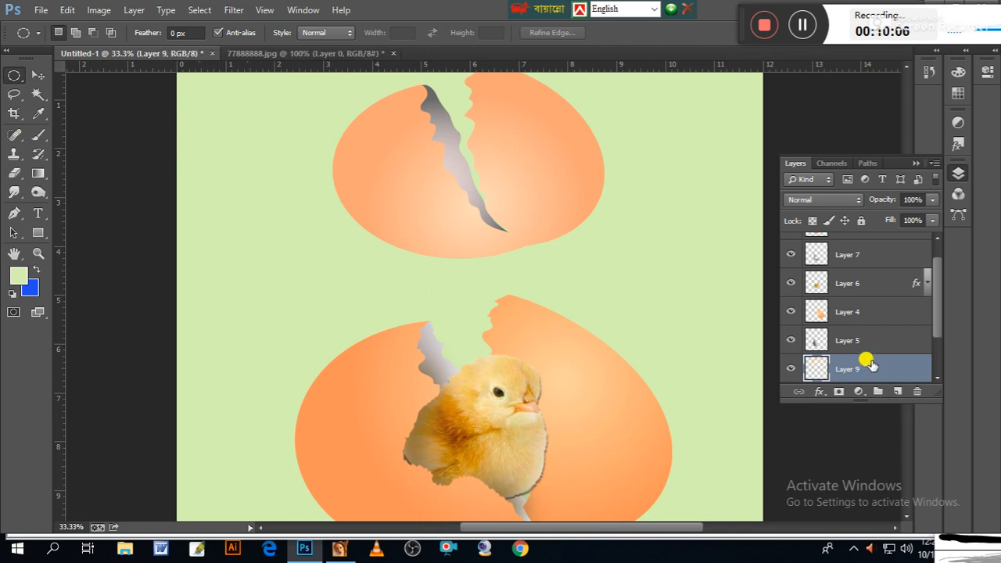
left_click_drag(342, 287, 466, 400)
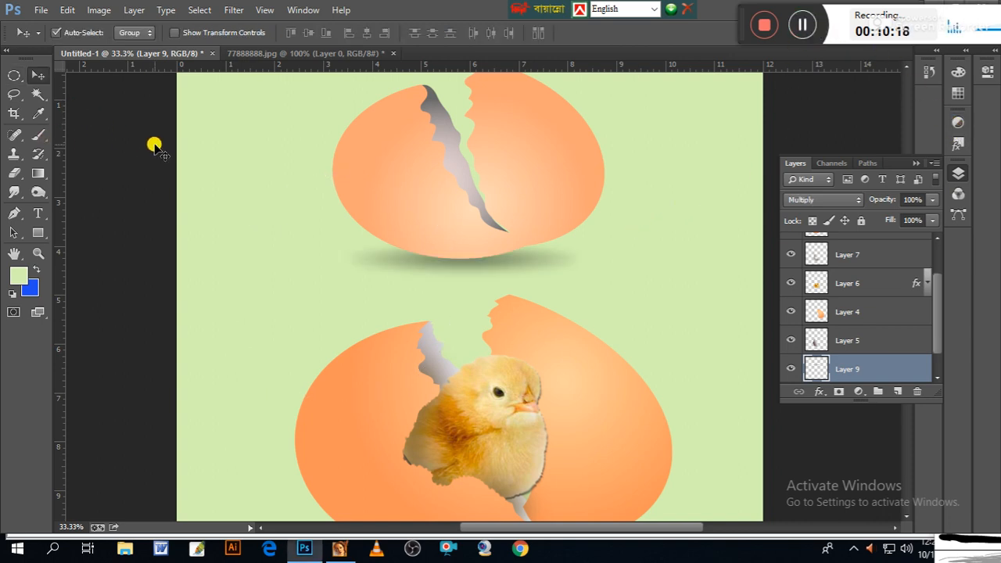
- Place a copy of the shadow close beneath the chick's egg and enlarge it to about 152%
key("ctrl+minus")
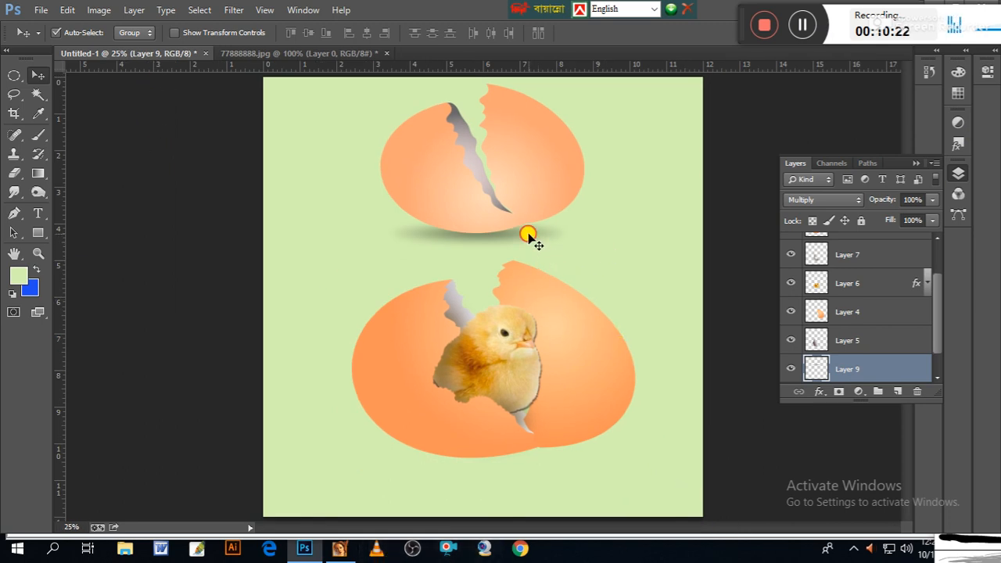
left_click_drag(527, 236, 537, 468)
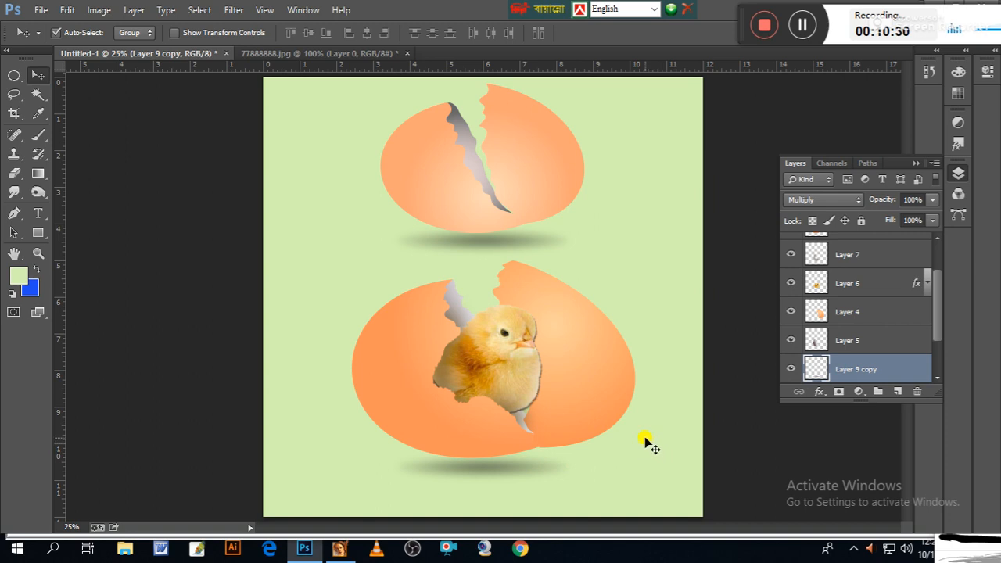
key("ctrl+t")
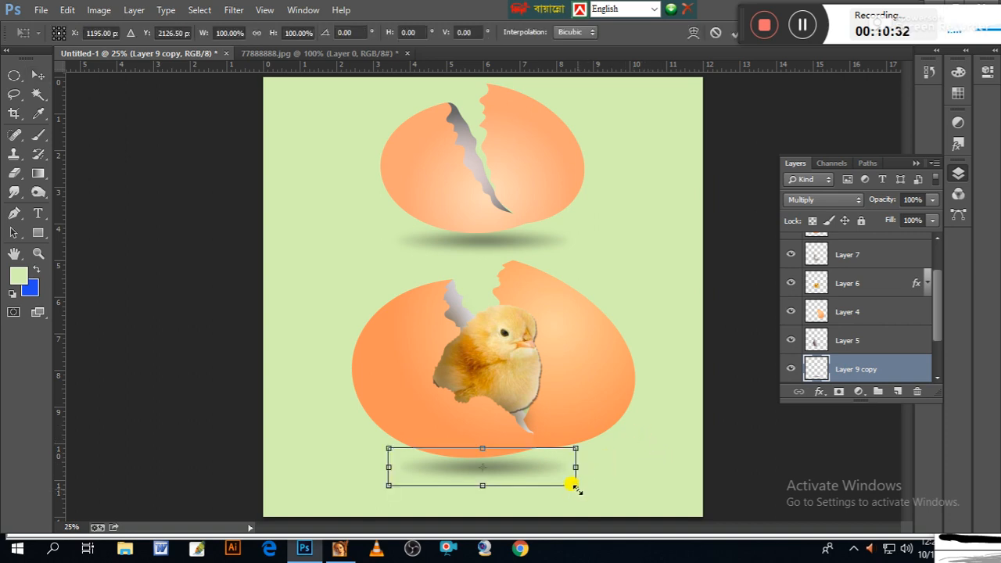
left_click_drag(576, 485, 614, 488)
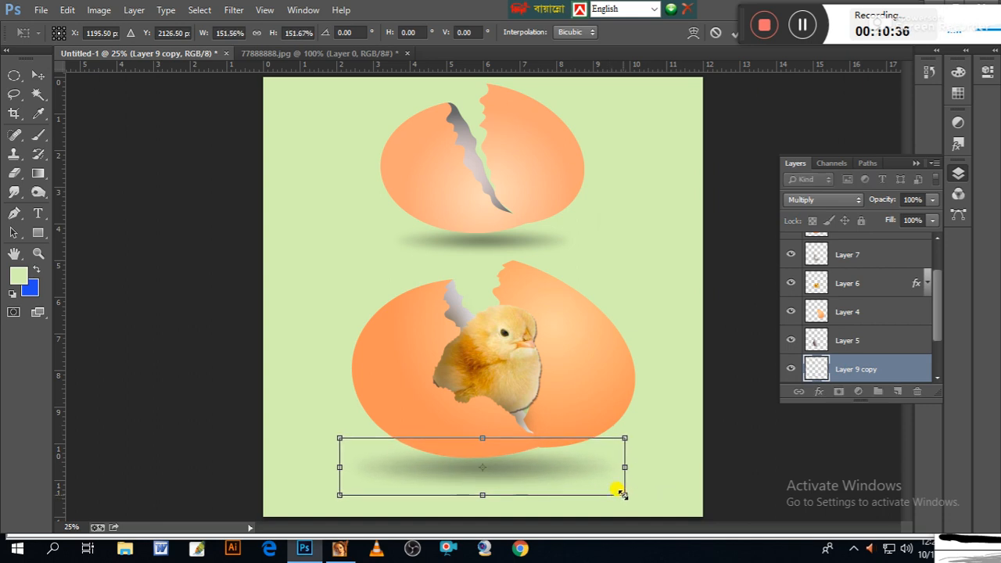
key("Return")
left_click_drag(539, 472, 530, 463)
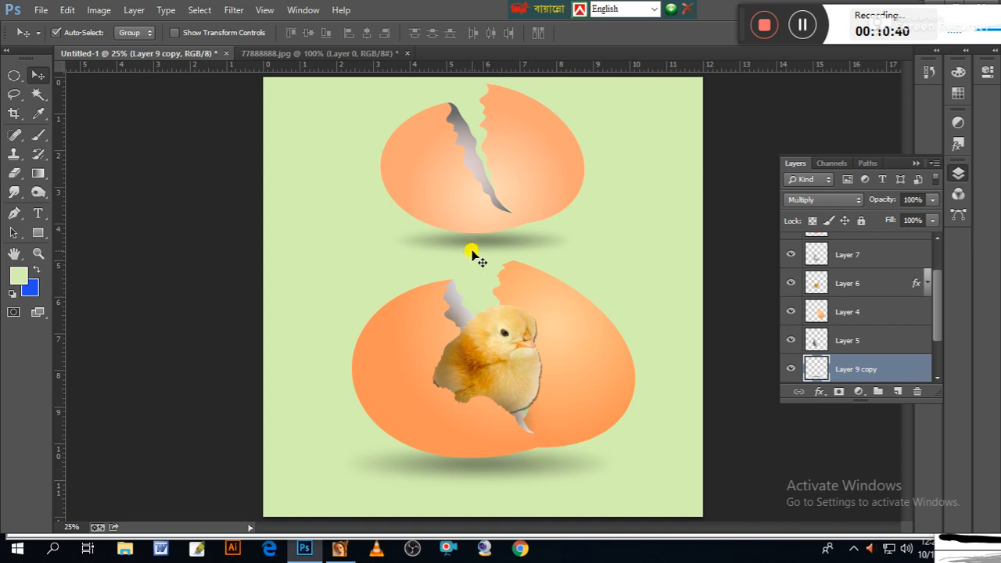
- Enlarge the shadow on Layer 9 so it spreads wider beneath the upper cracked egg
left_click(475, 246)
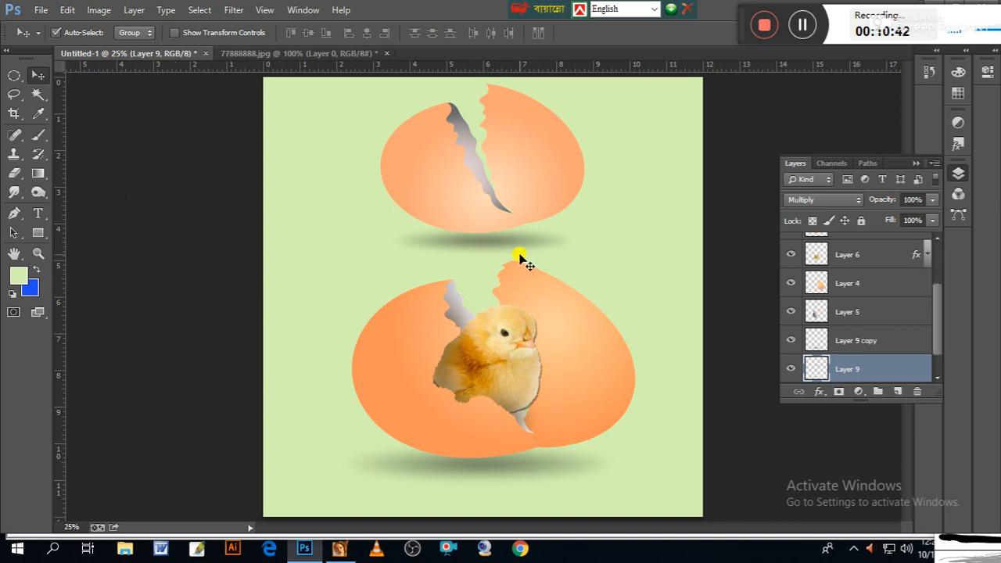
key("ctrl+t")
left_click_drag(573, 260, 602, 266)
key("Return")
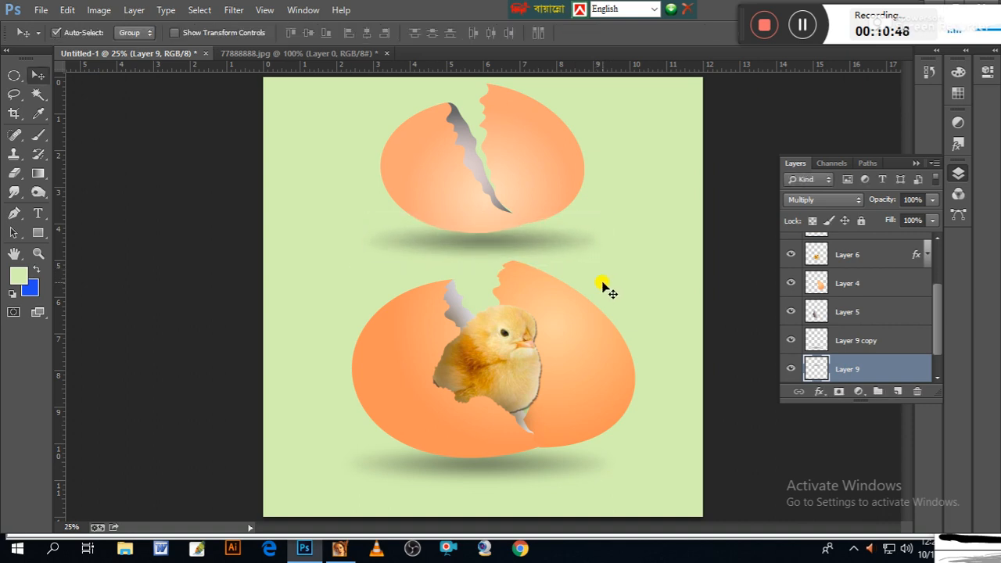
key("ctrl+minus")
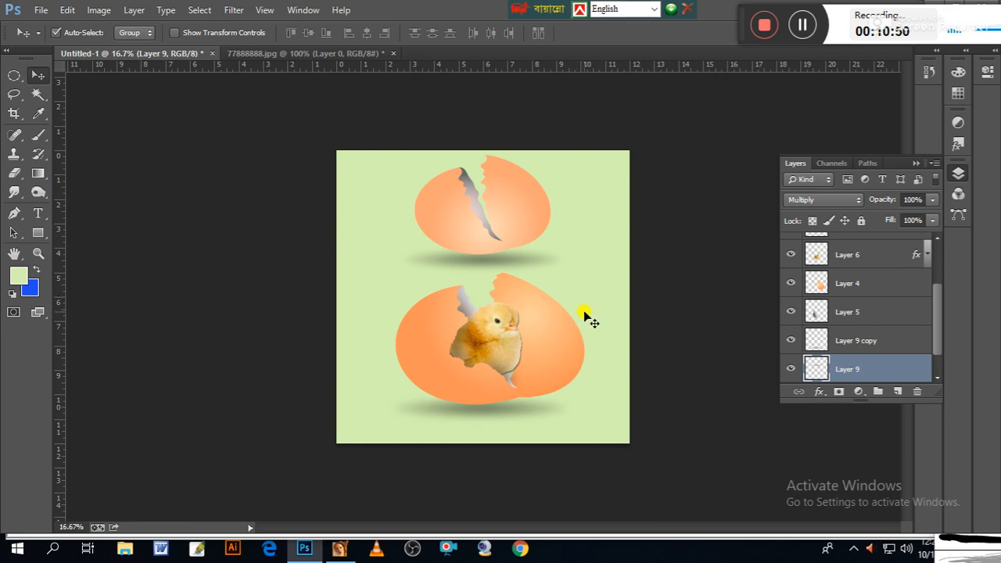
key("ctrl+plus")
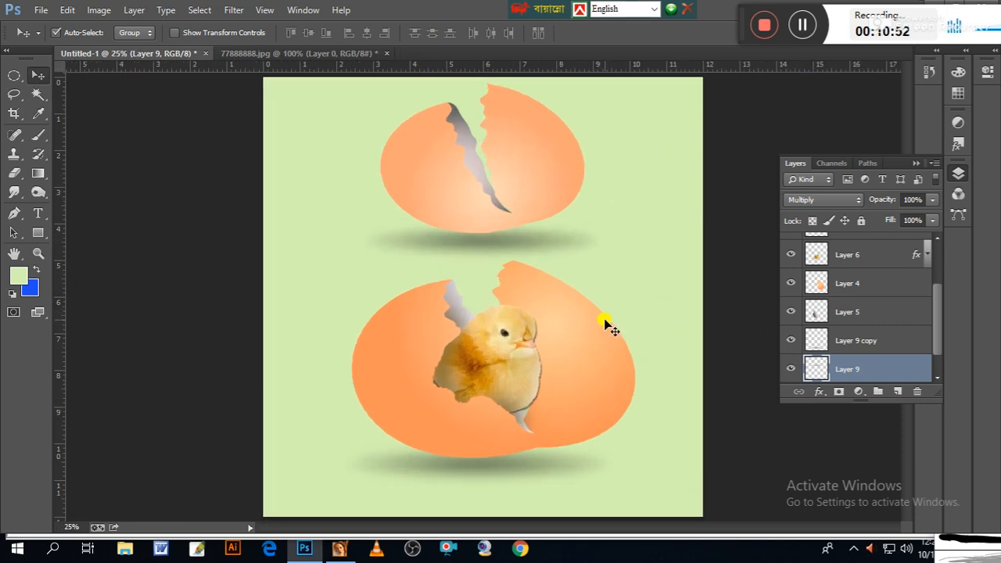